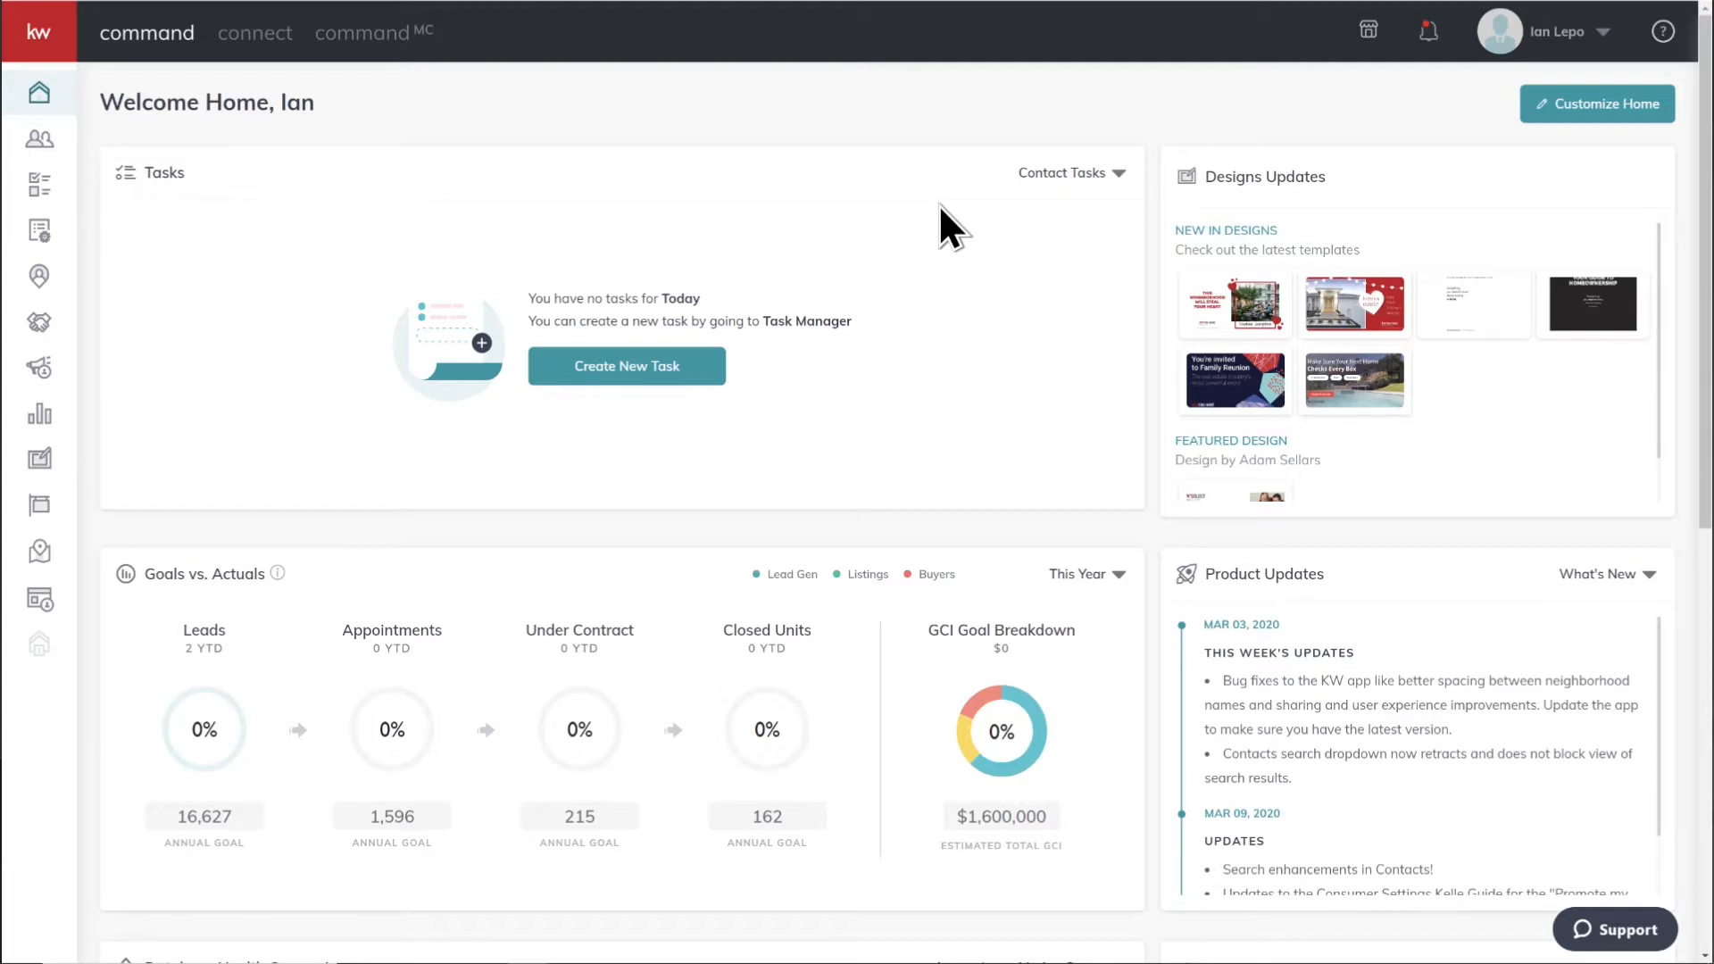
Step: Open the notifications and follow the disclosure-form message link to the listing's checklist comments, then close them
click(1428, 34)
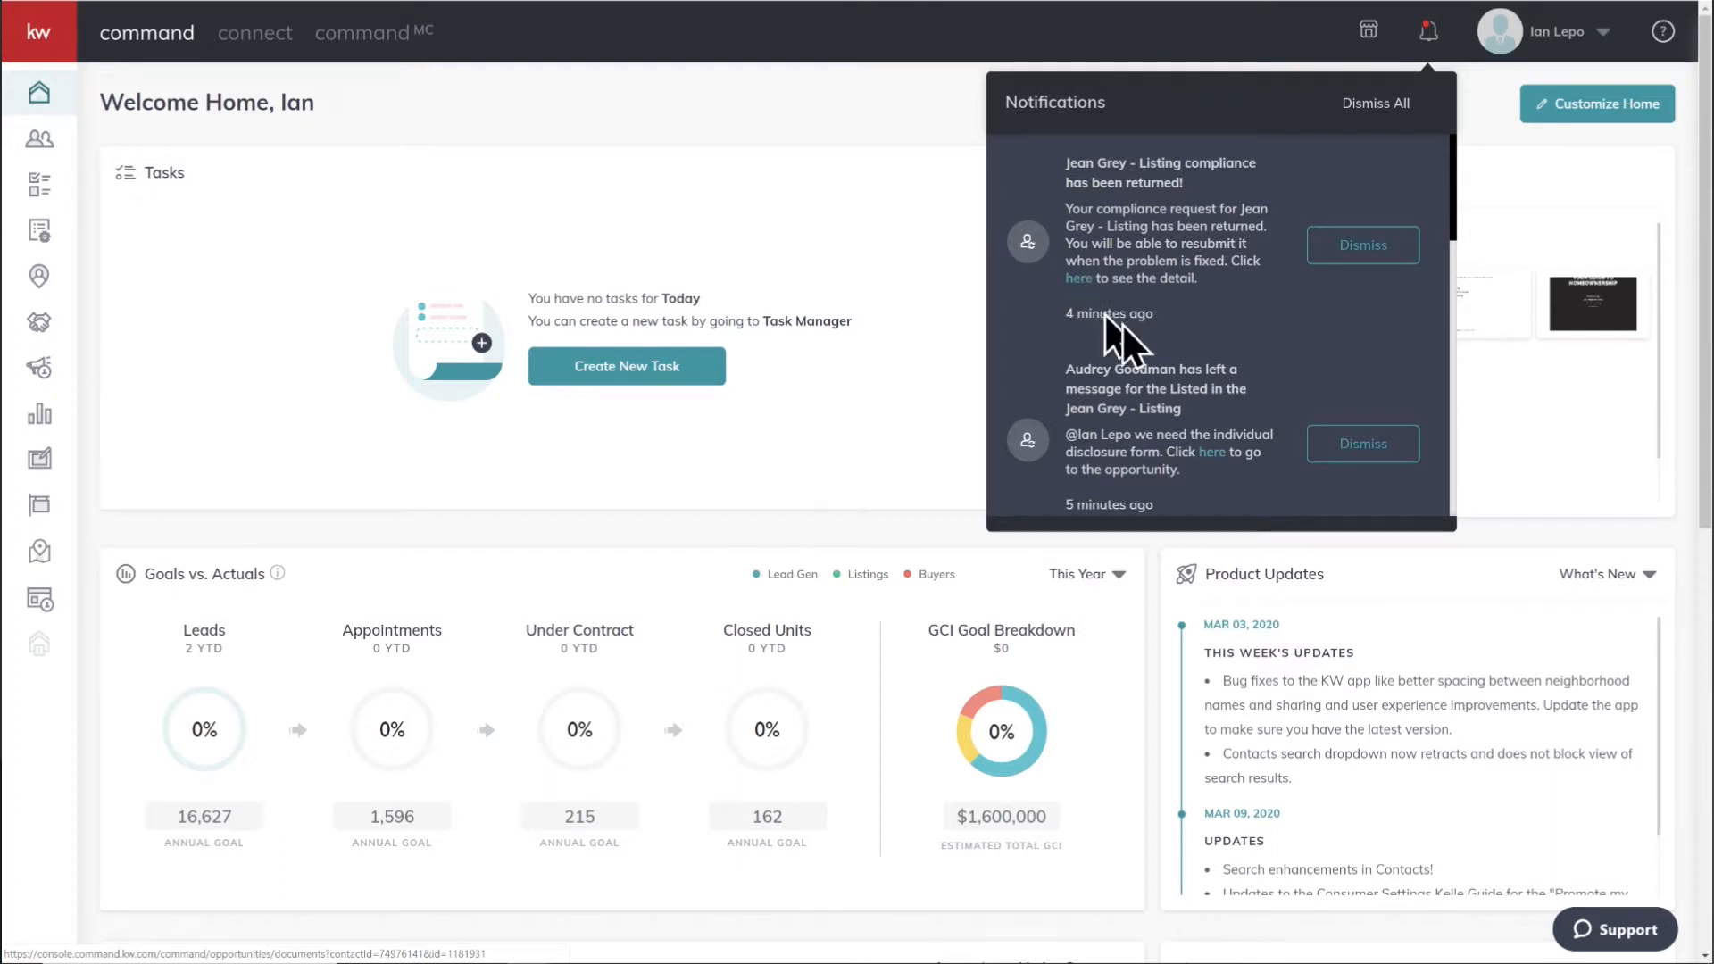
scroll(1246, 351, down, 2)
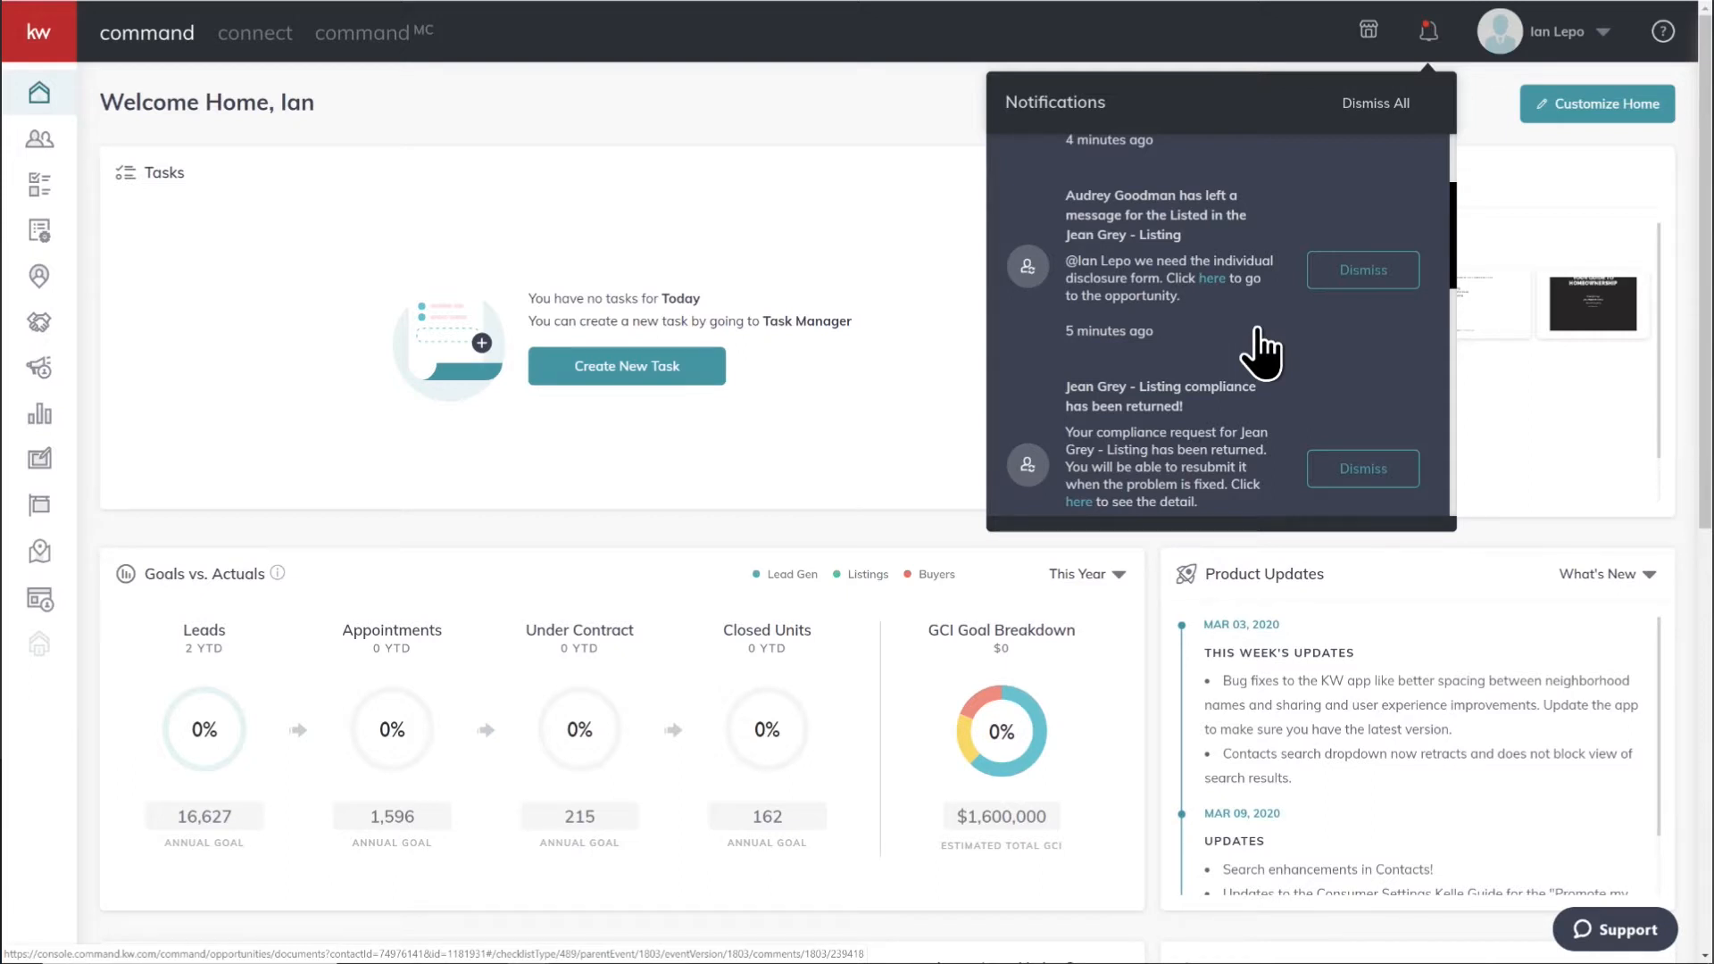
click(1212, 279)
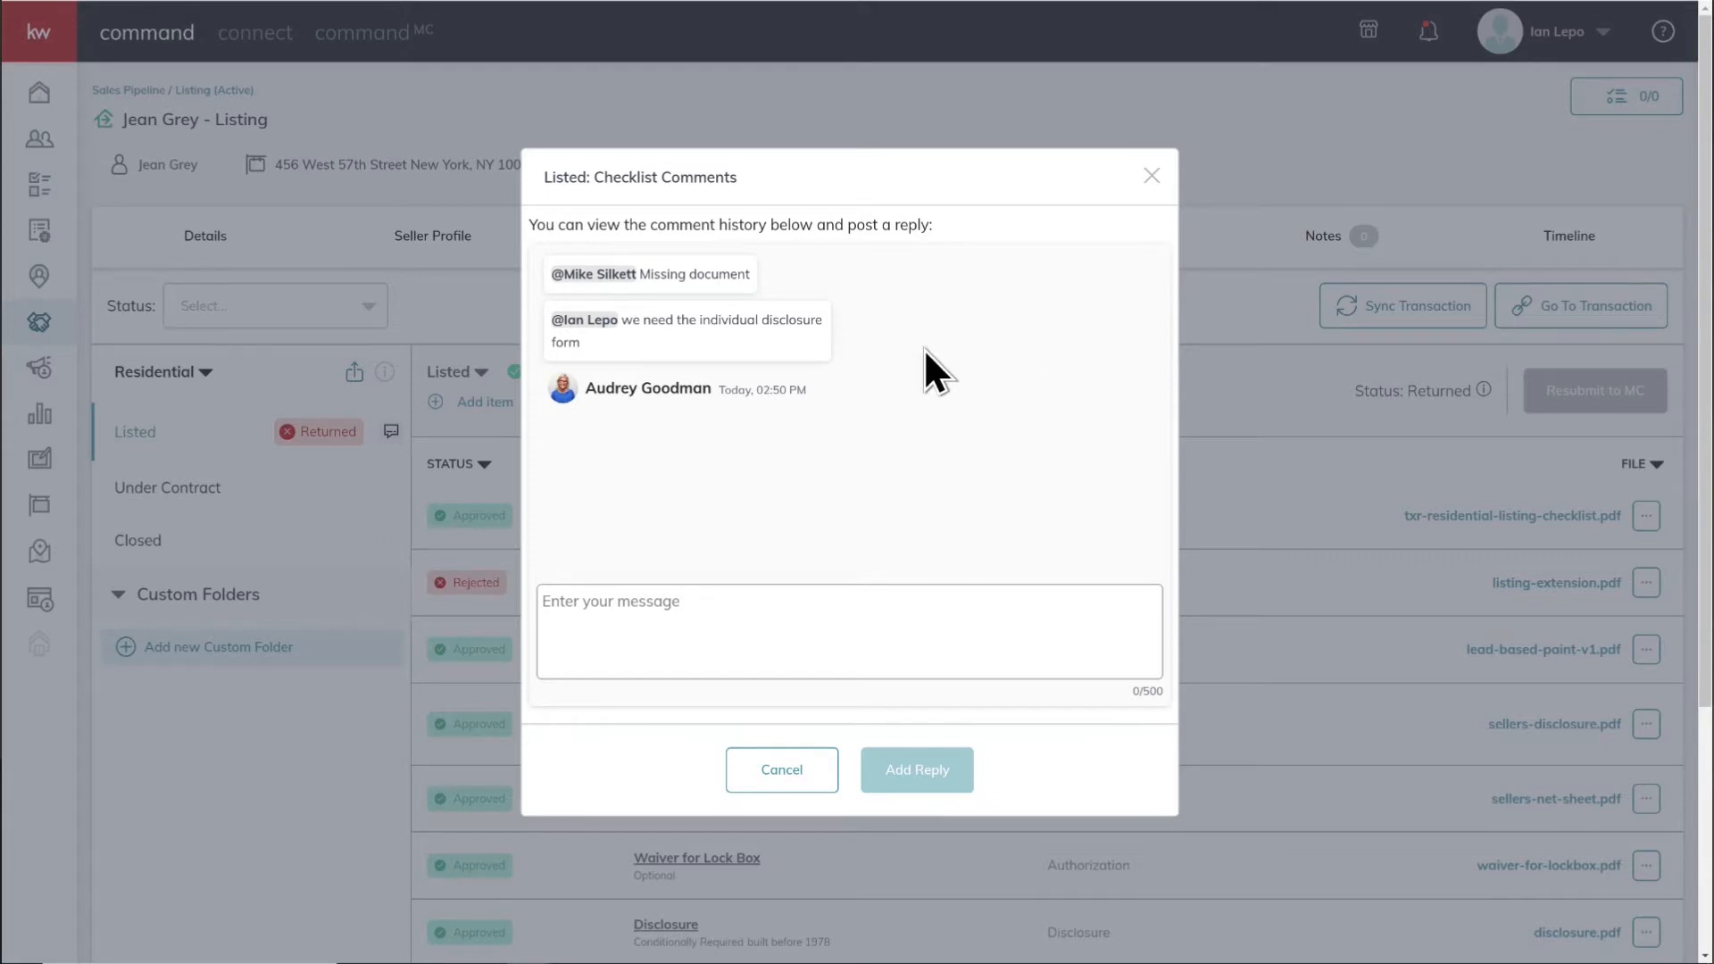
click(1151, 176)
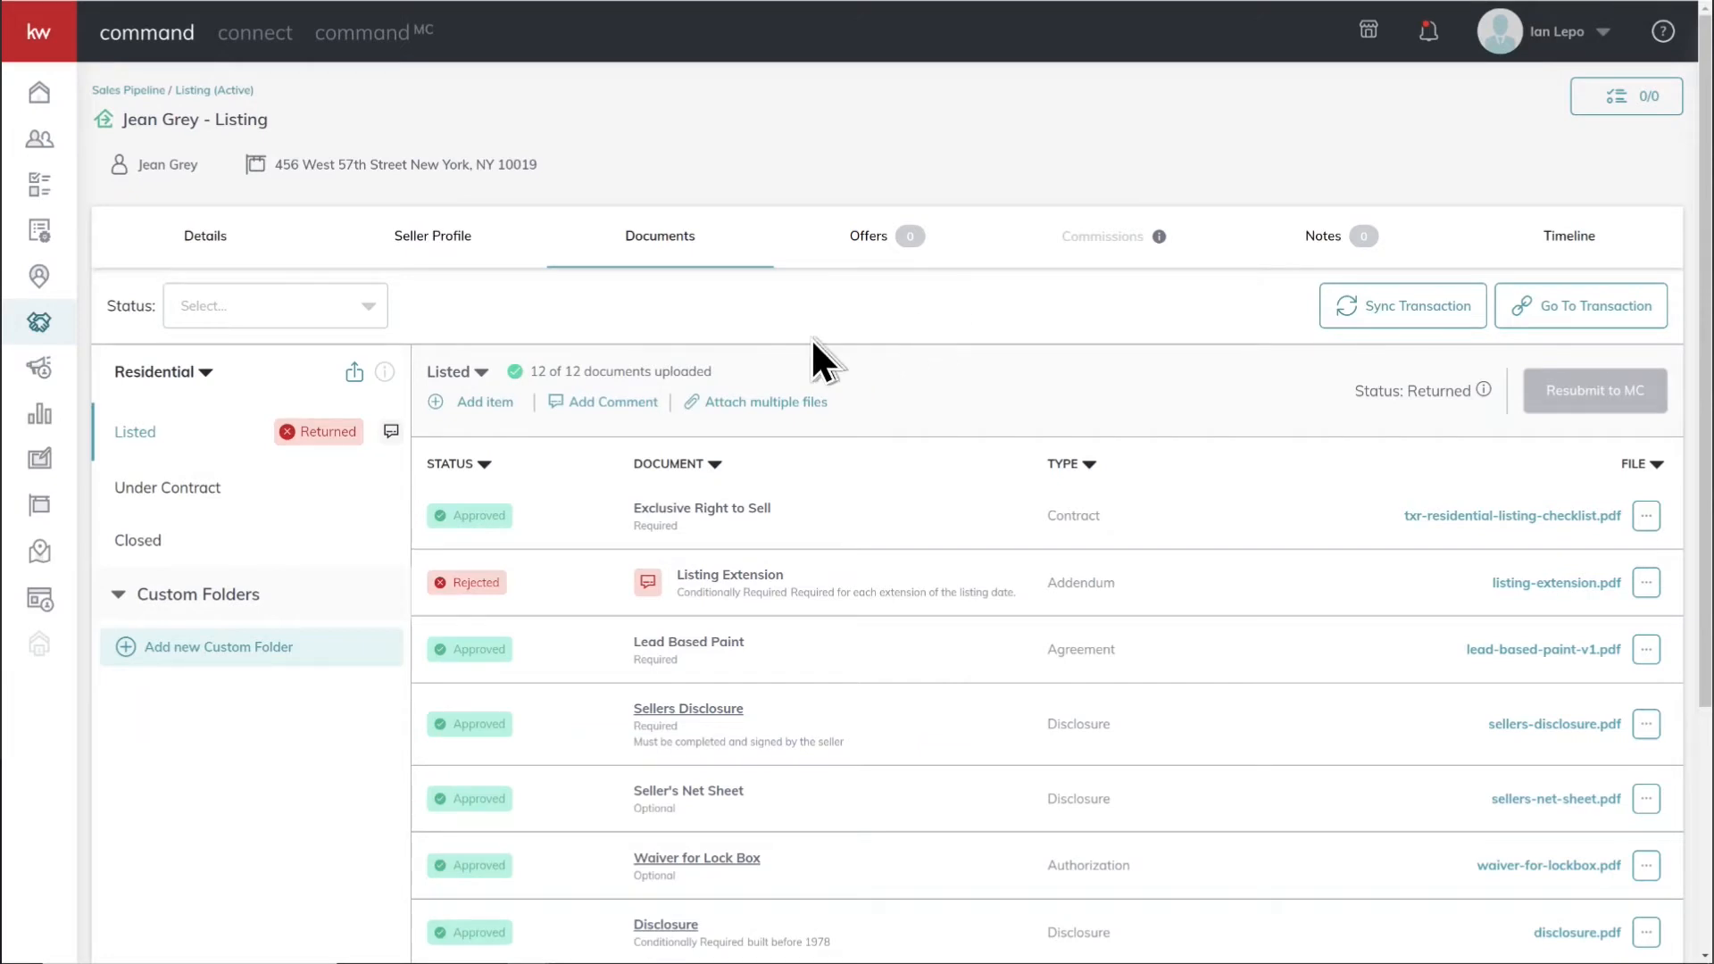
Step: Reply in the Listed checklist comments, mentioning the reviewer who commented, with the message "Just replaced", then close the comments
click(390, 432)
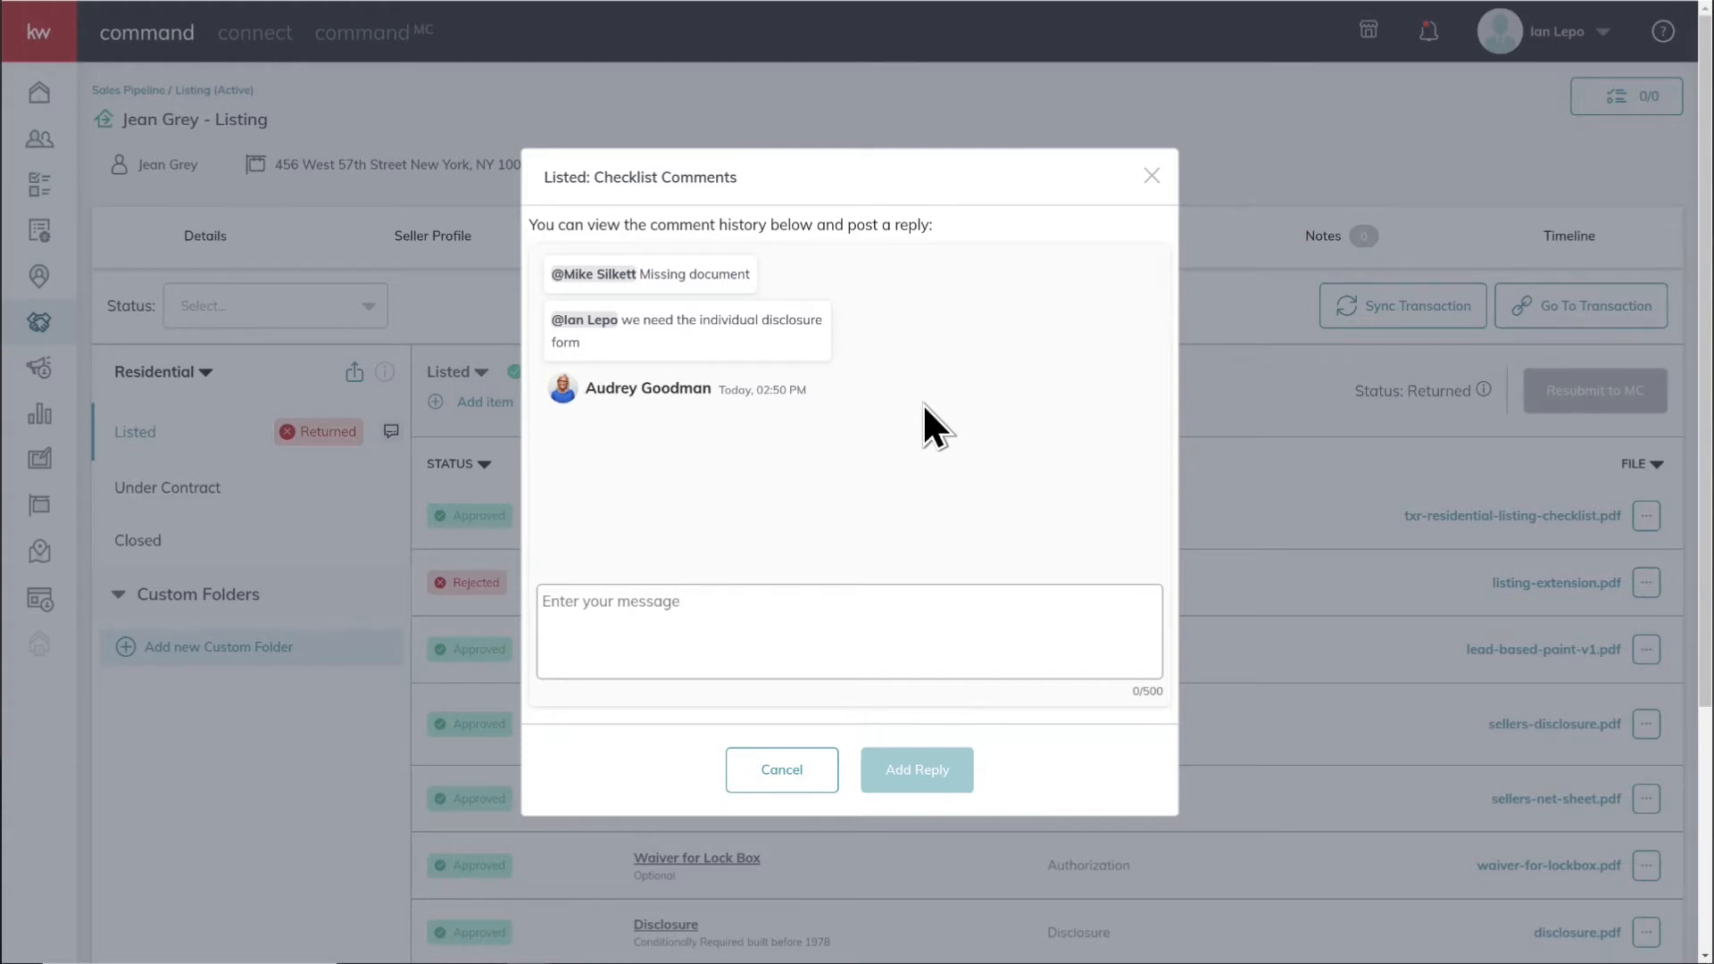
click(666, 601)
text(@)
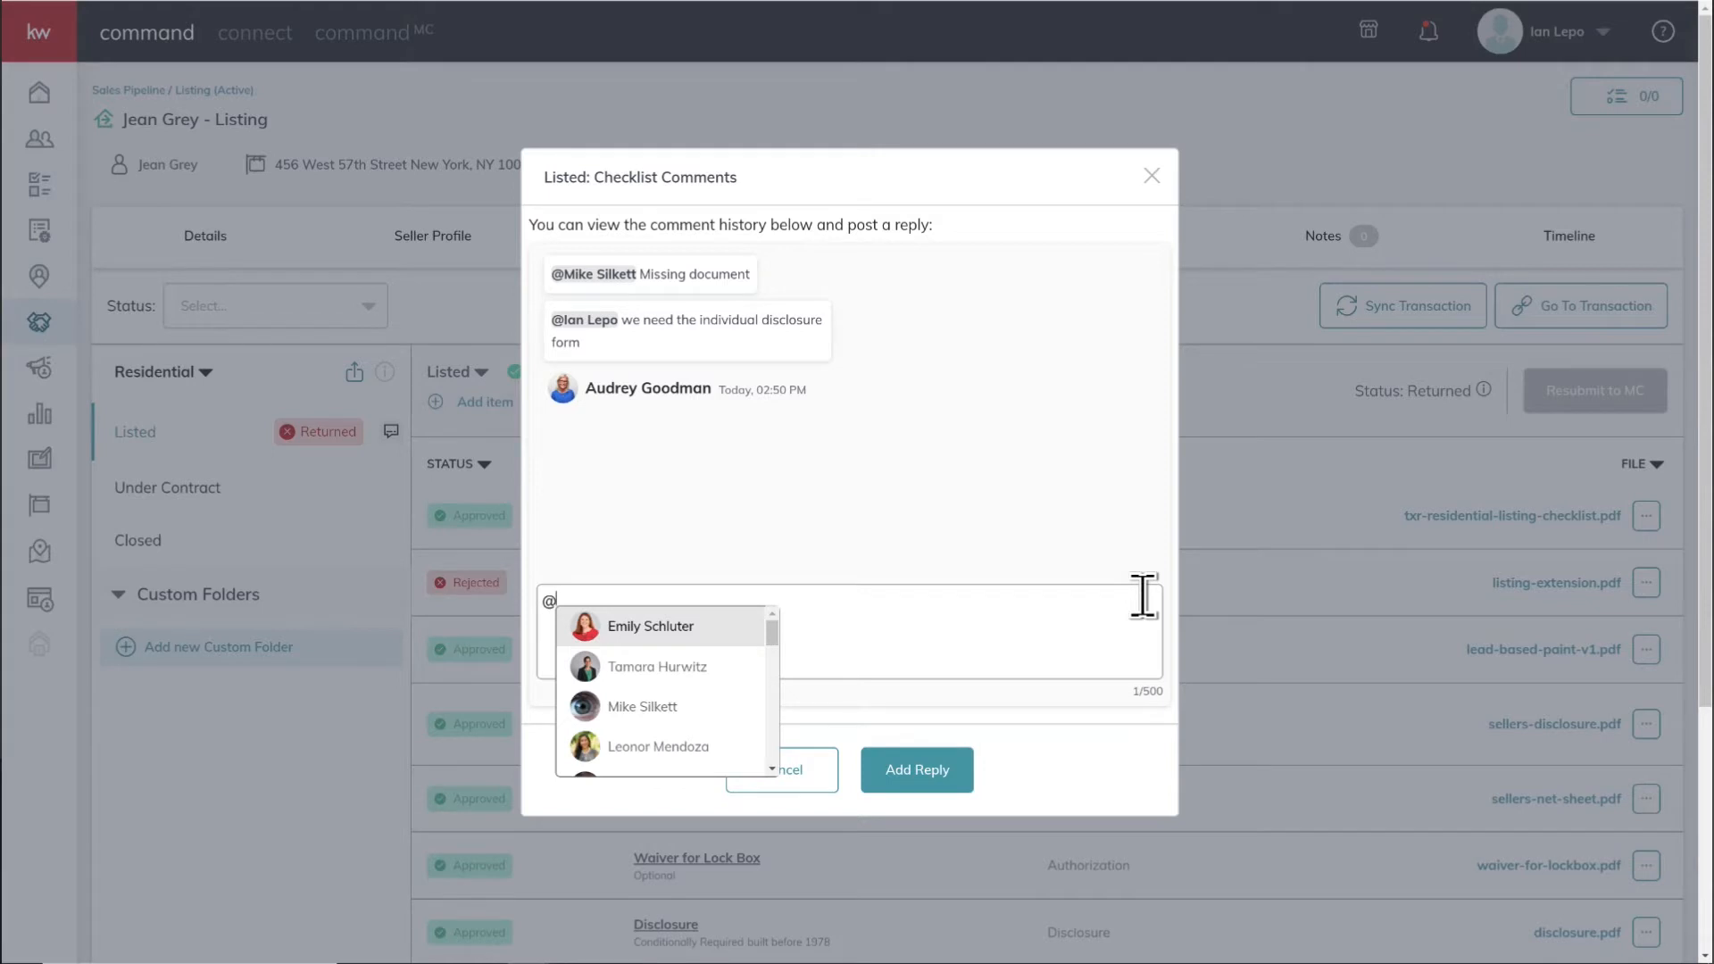
text(au)
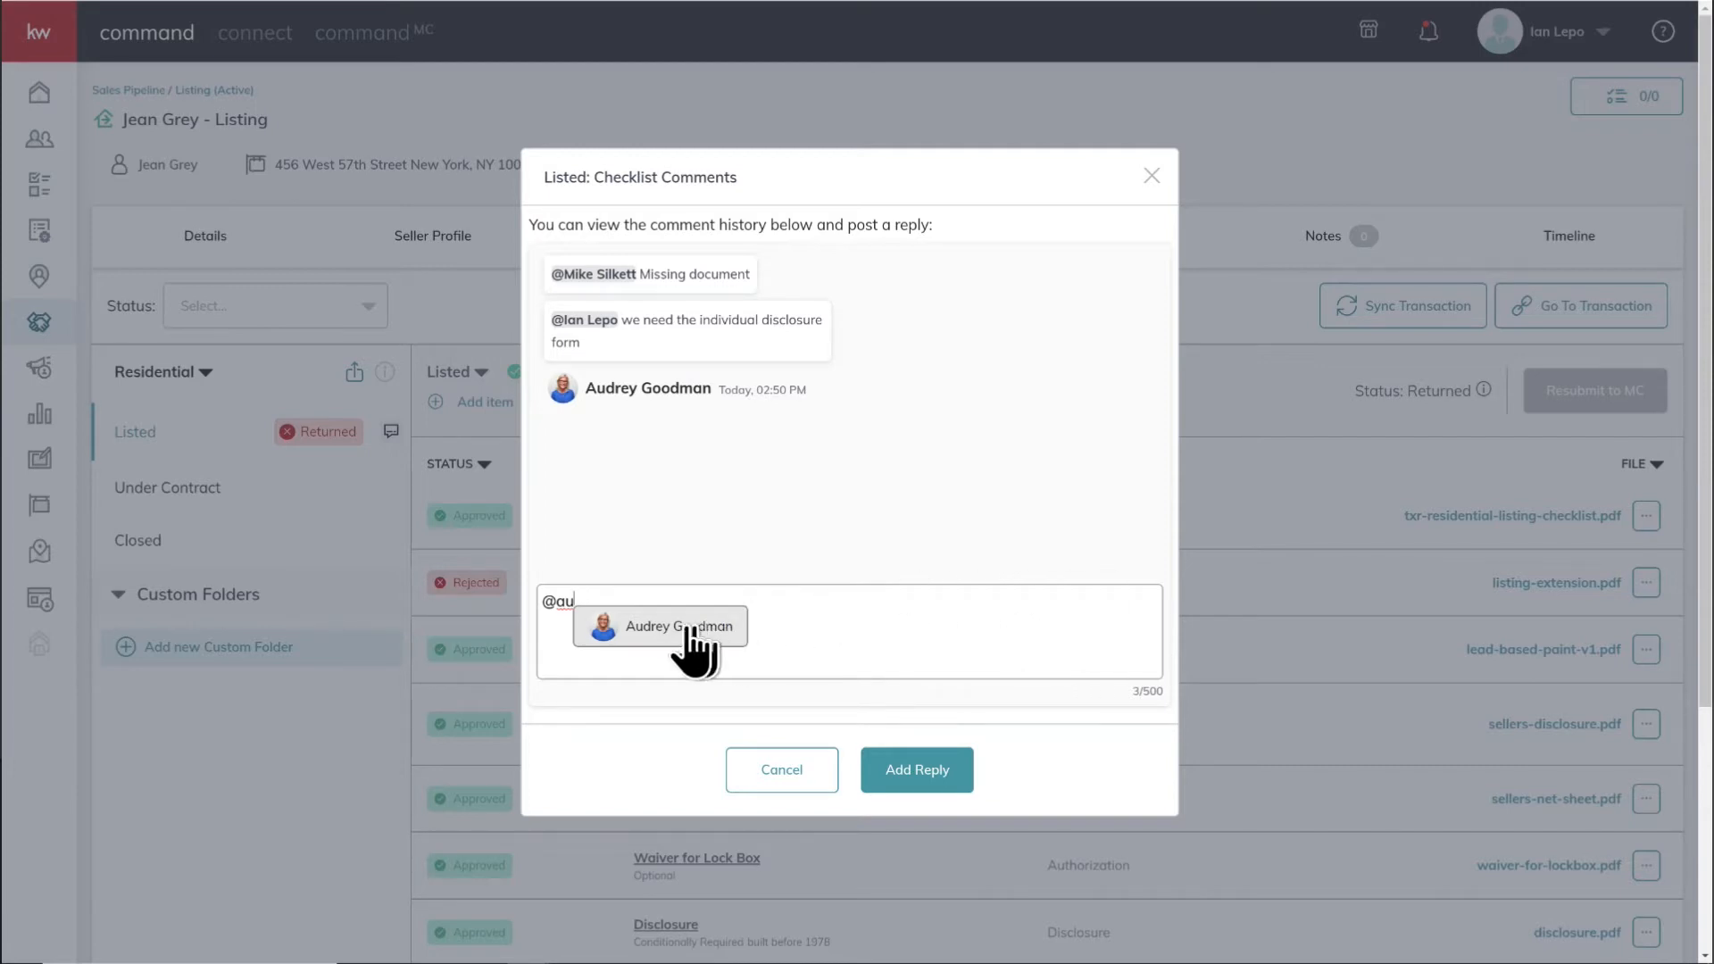
click(658, 630)
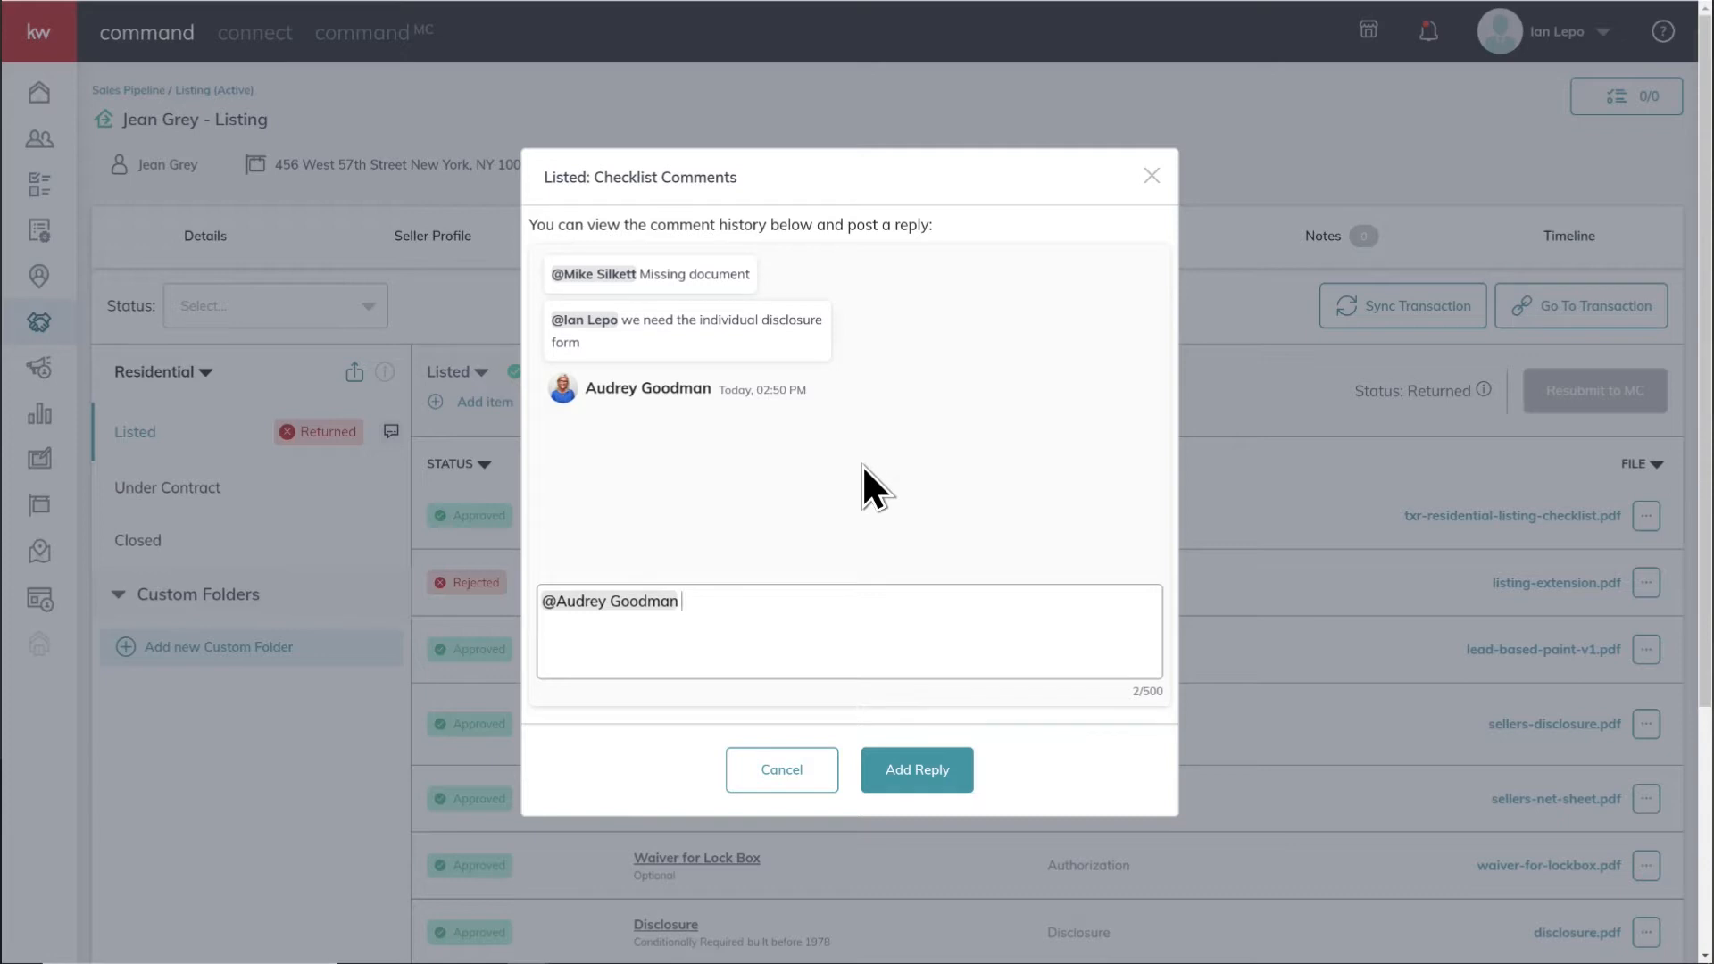
text(Just replaced)
click(920, 773)
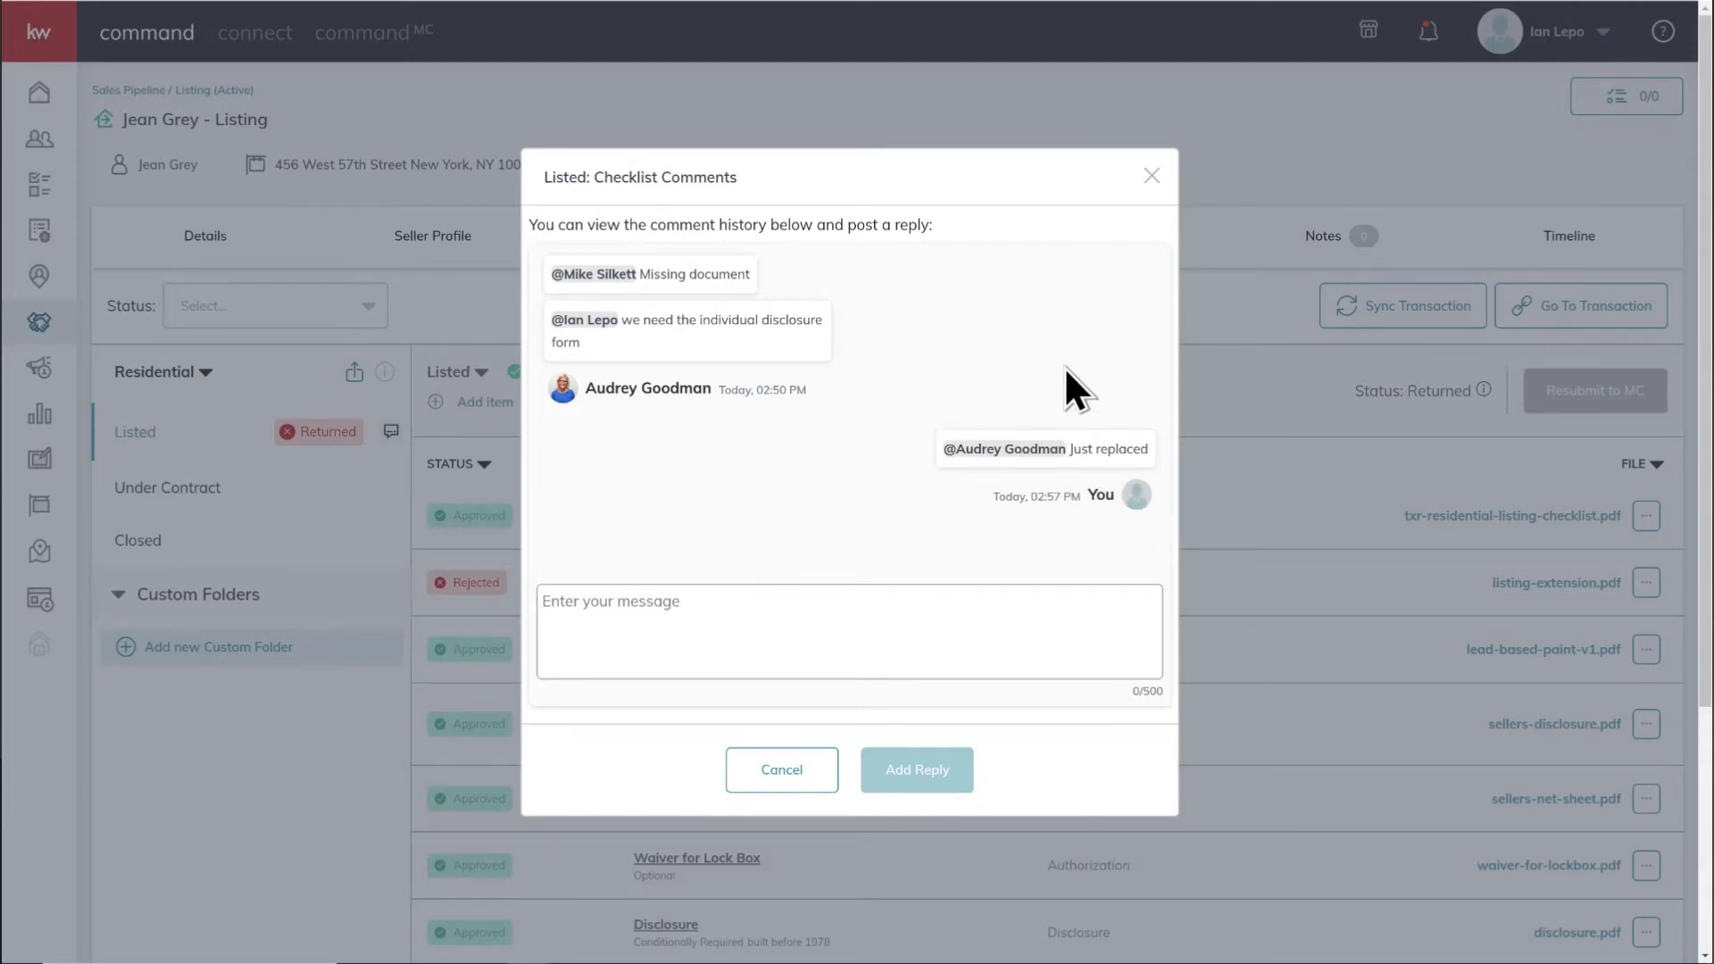
click(768, 771)
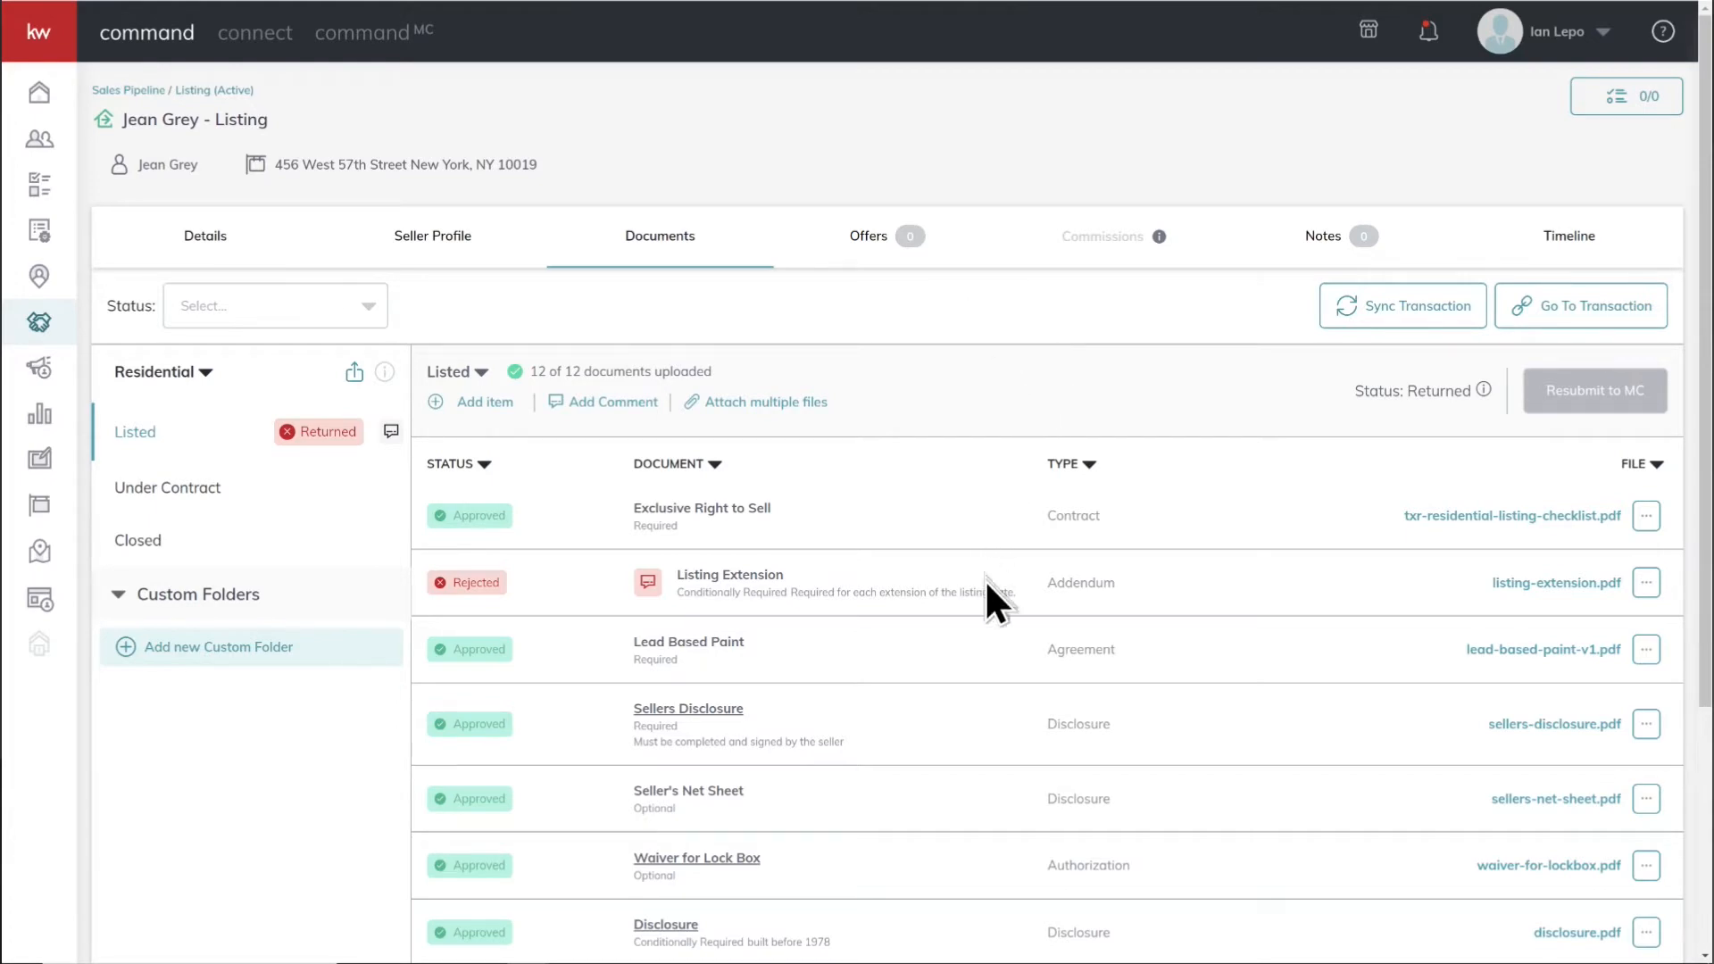
Step: Start replacing the rejected Listing Extension document, entering the comment "Fixed signature"
scroll(1000, 618, down, 4)
scroll(1000, 618, up, 4)
mouse_move(648, 580)
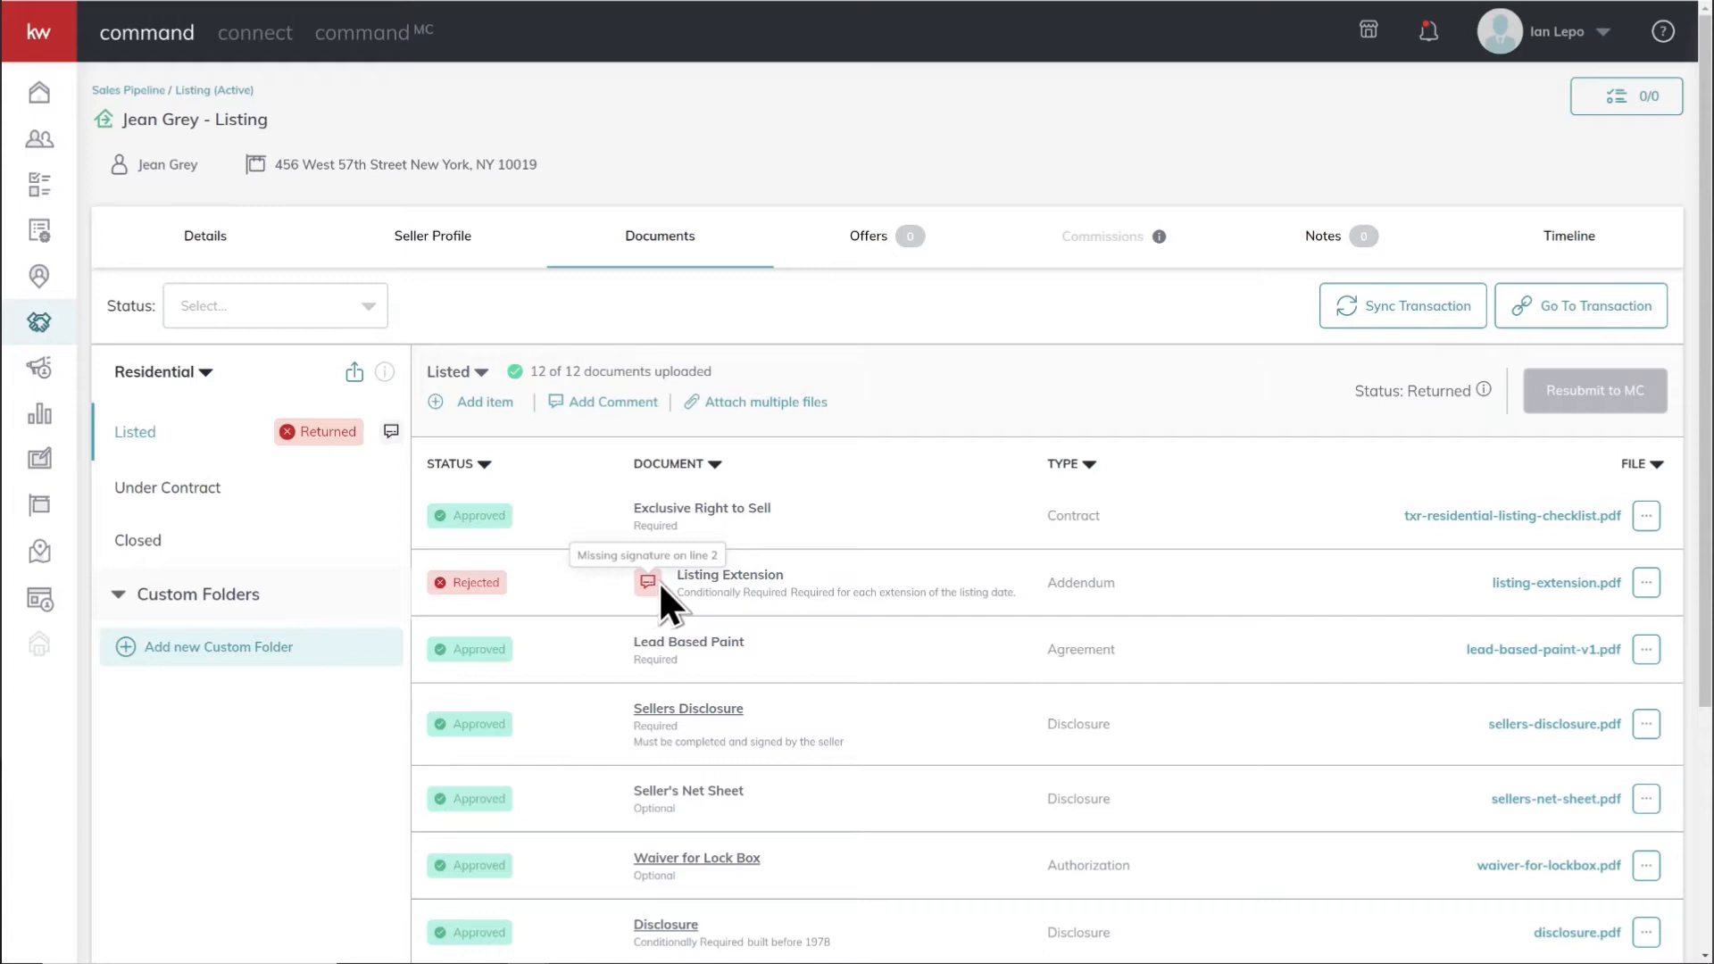
click(1646, 585)
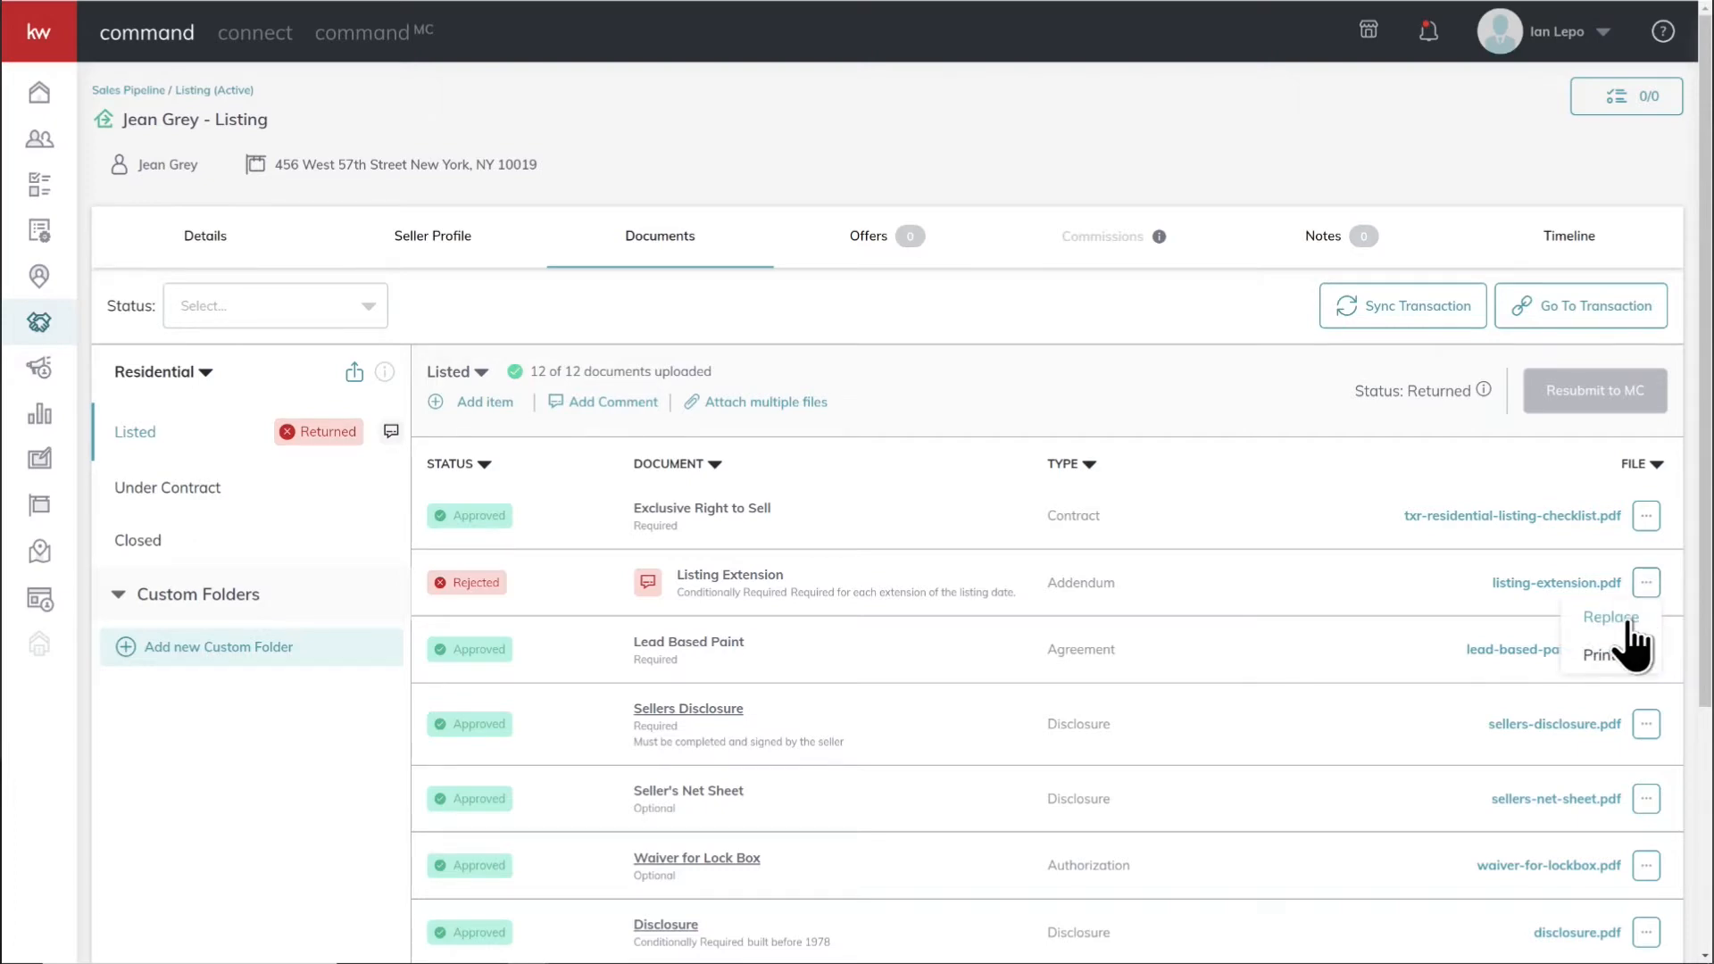
click(1614, 619)
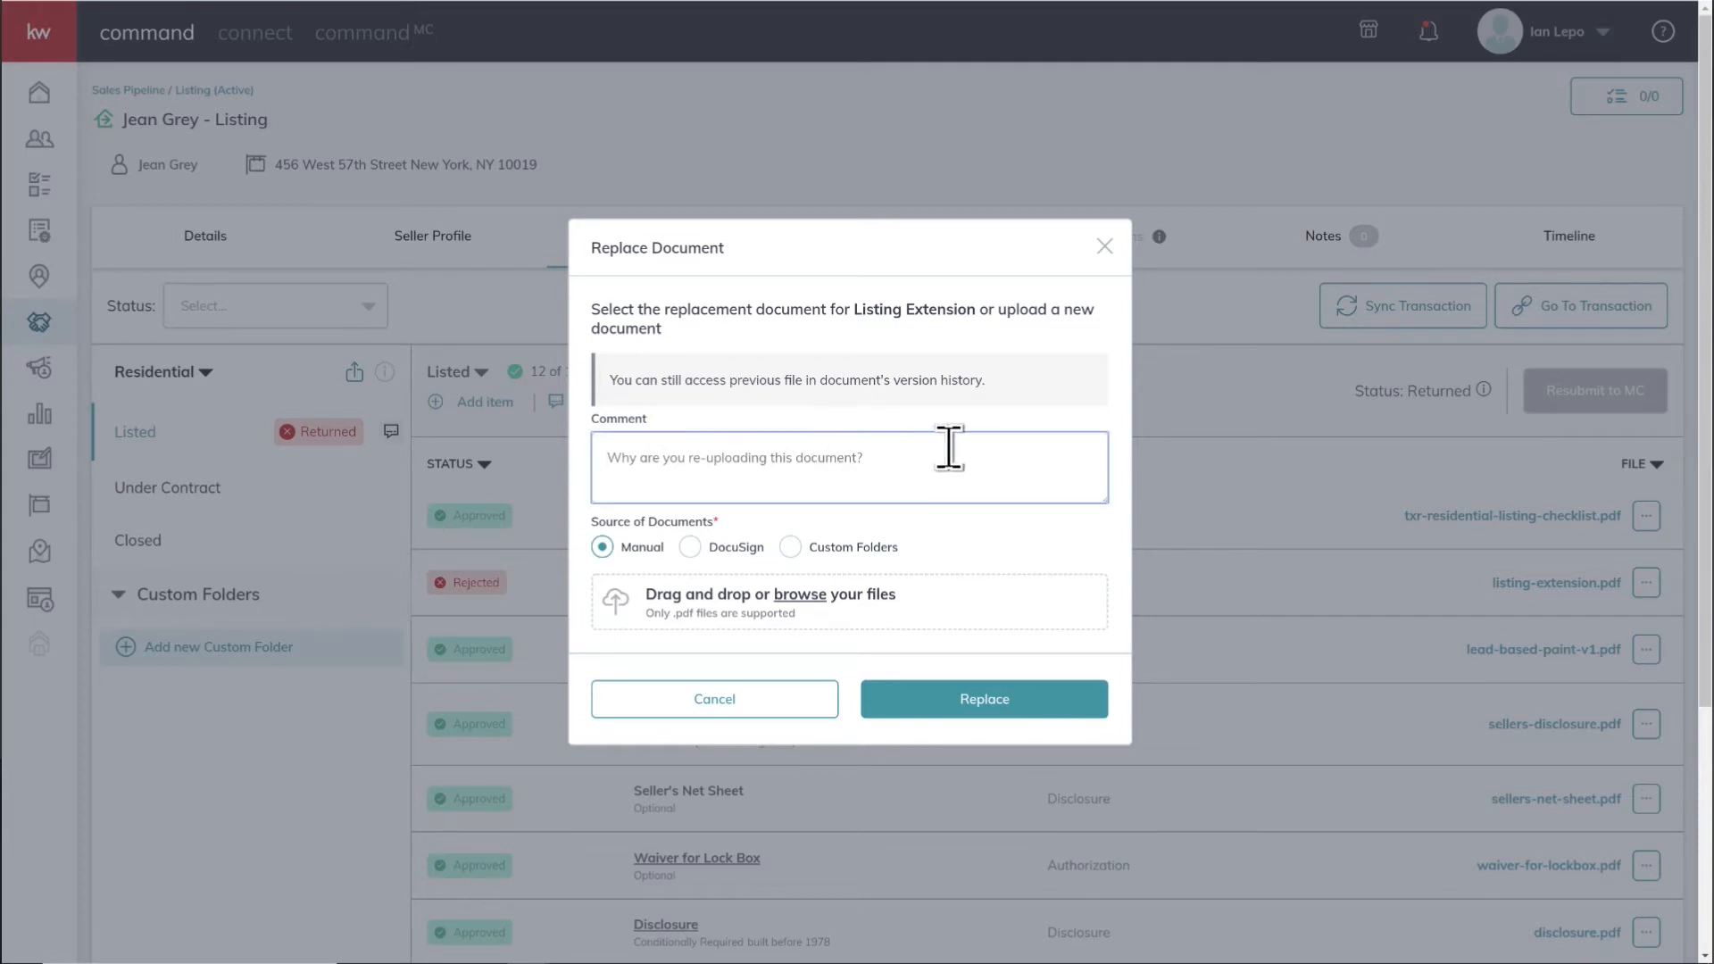
text(Fi)
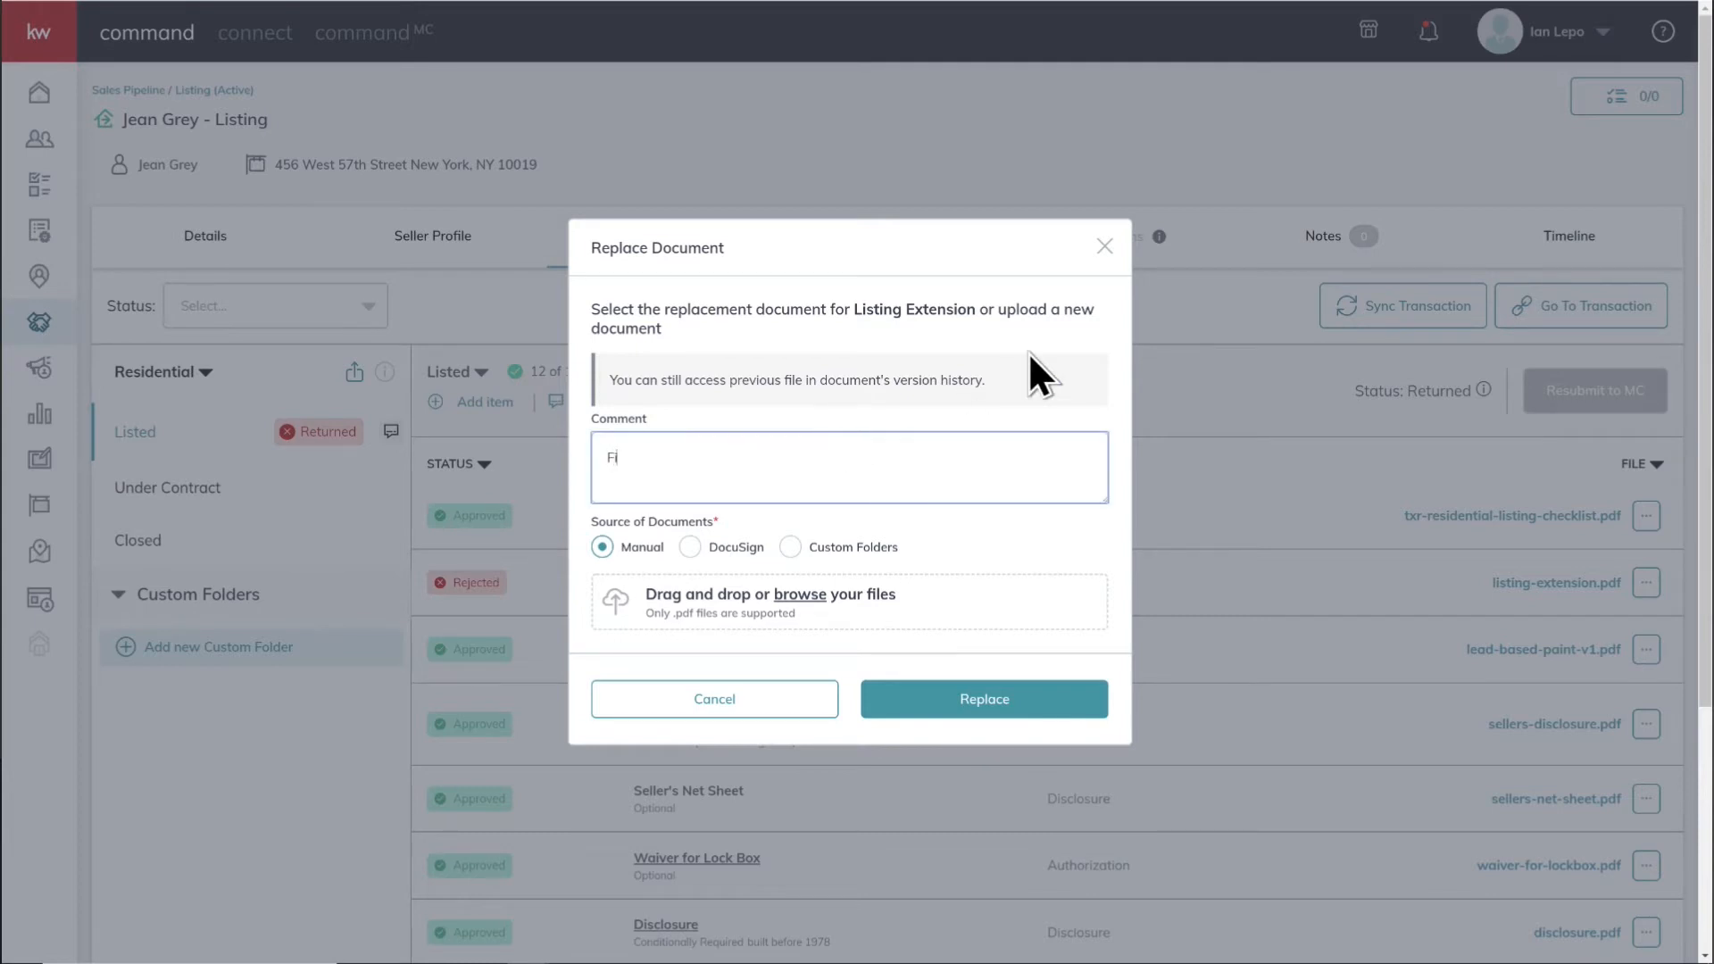
text(xed signature)
Step: Browse for the replacement file and rename the local "Listing extension" PDF to "Listing extension v2"
click(719, 611)
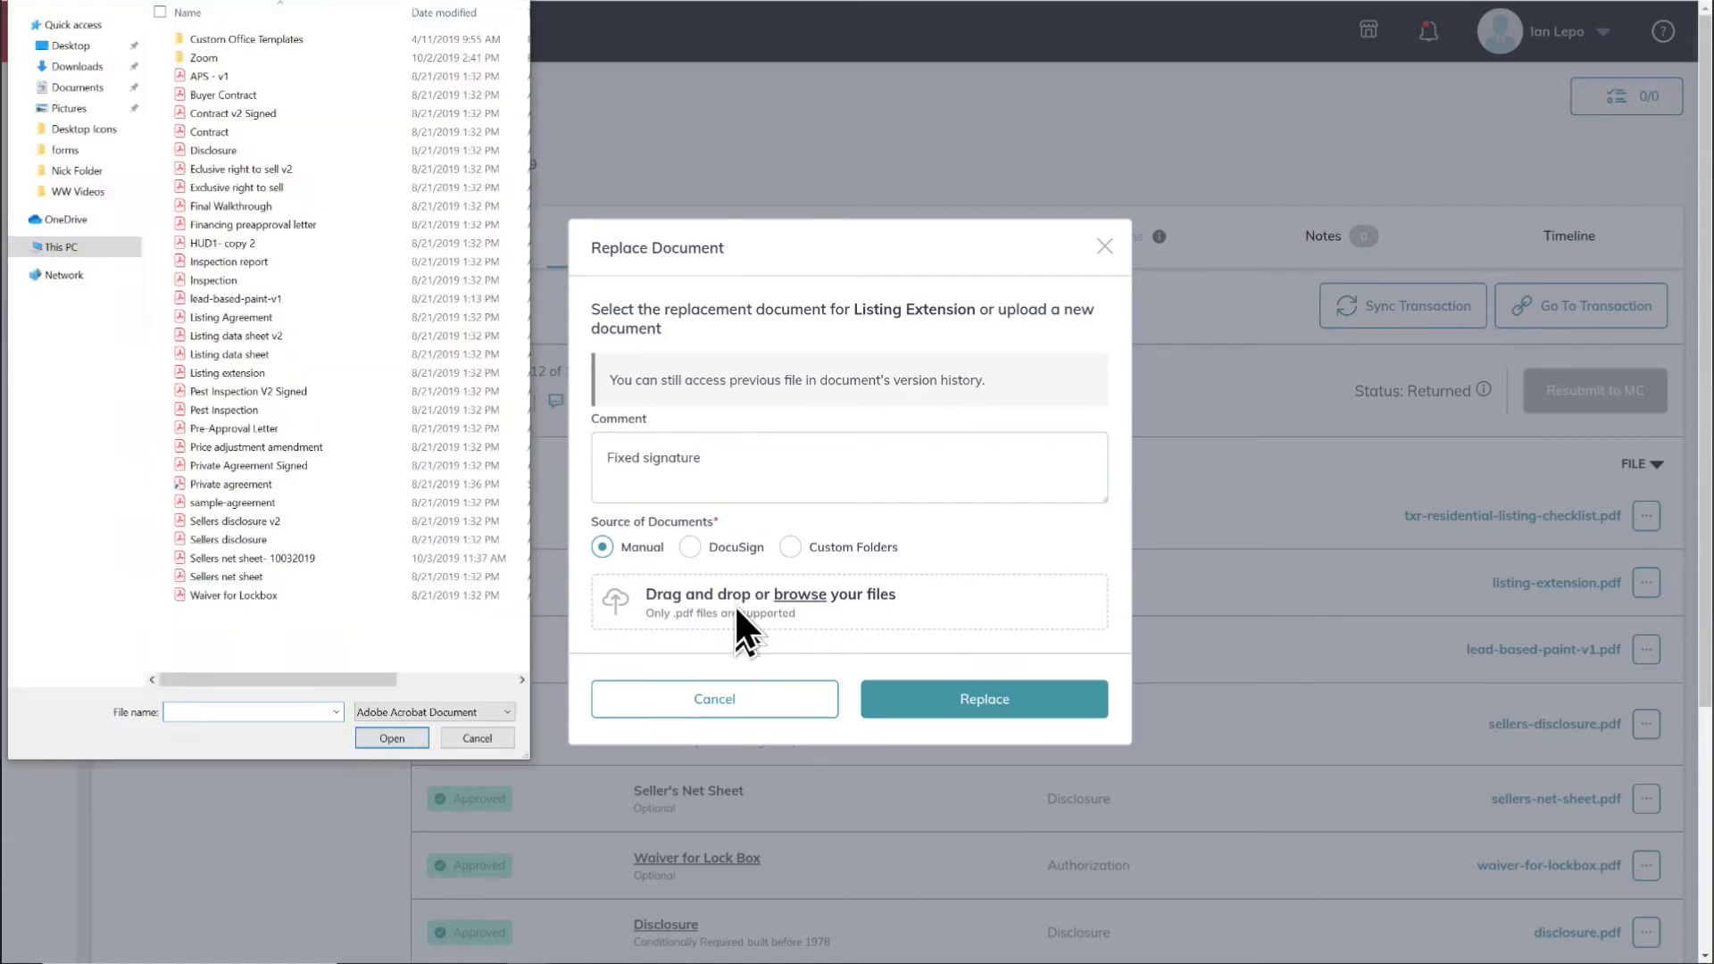
right_click(214, 377)
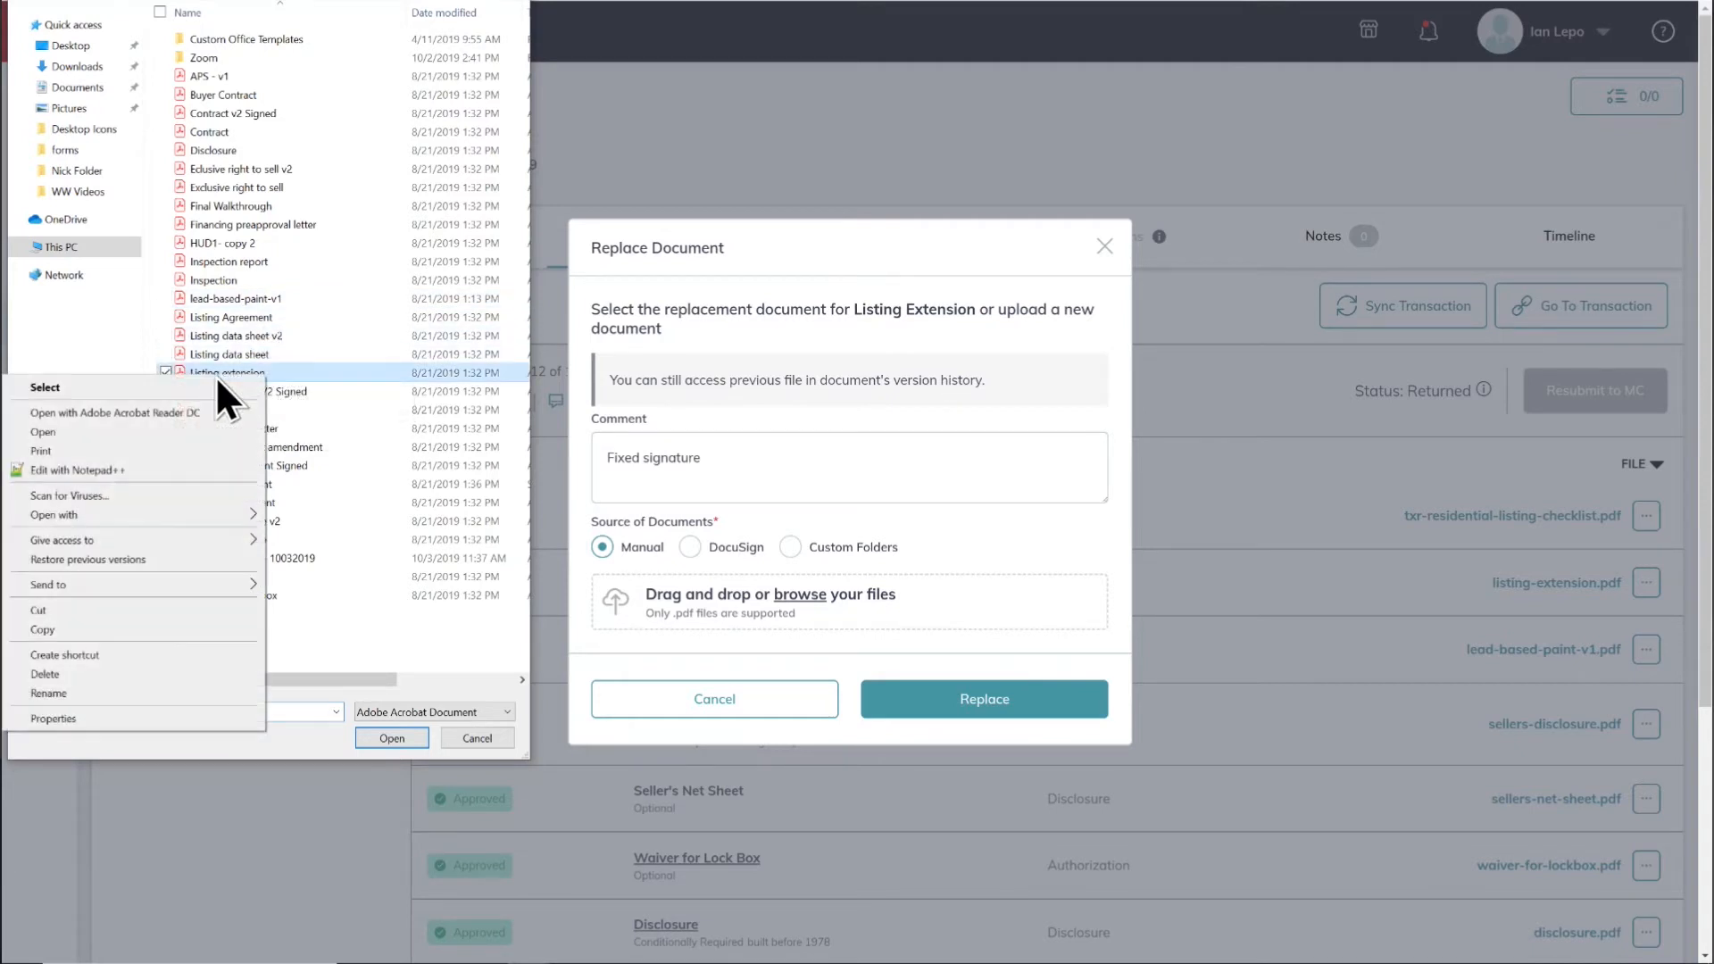
click(74, 695)
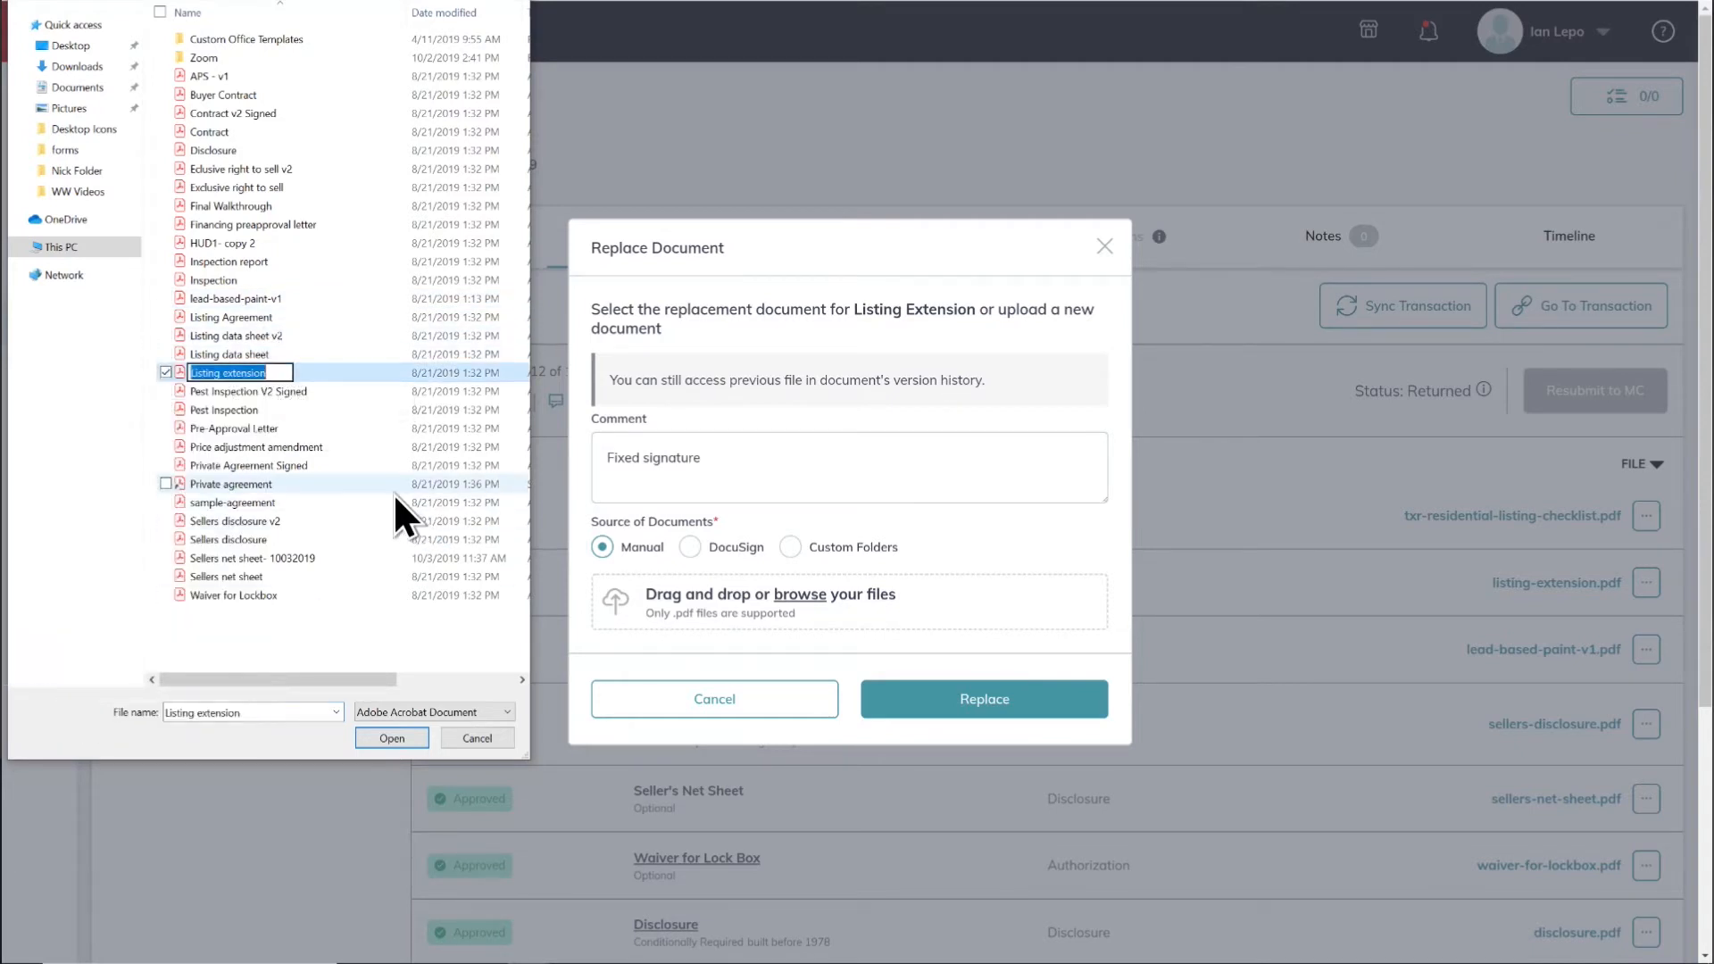
click(272, 373)
text(v2)
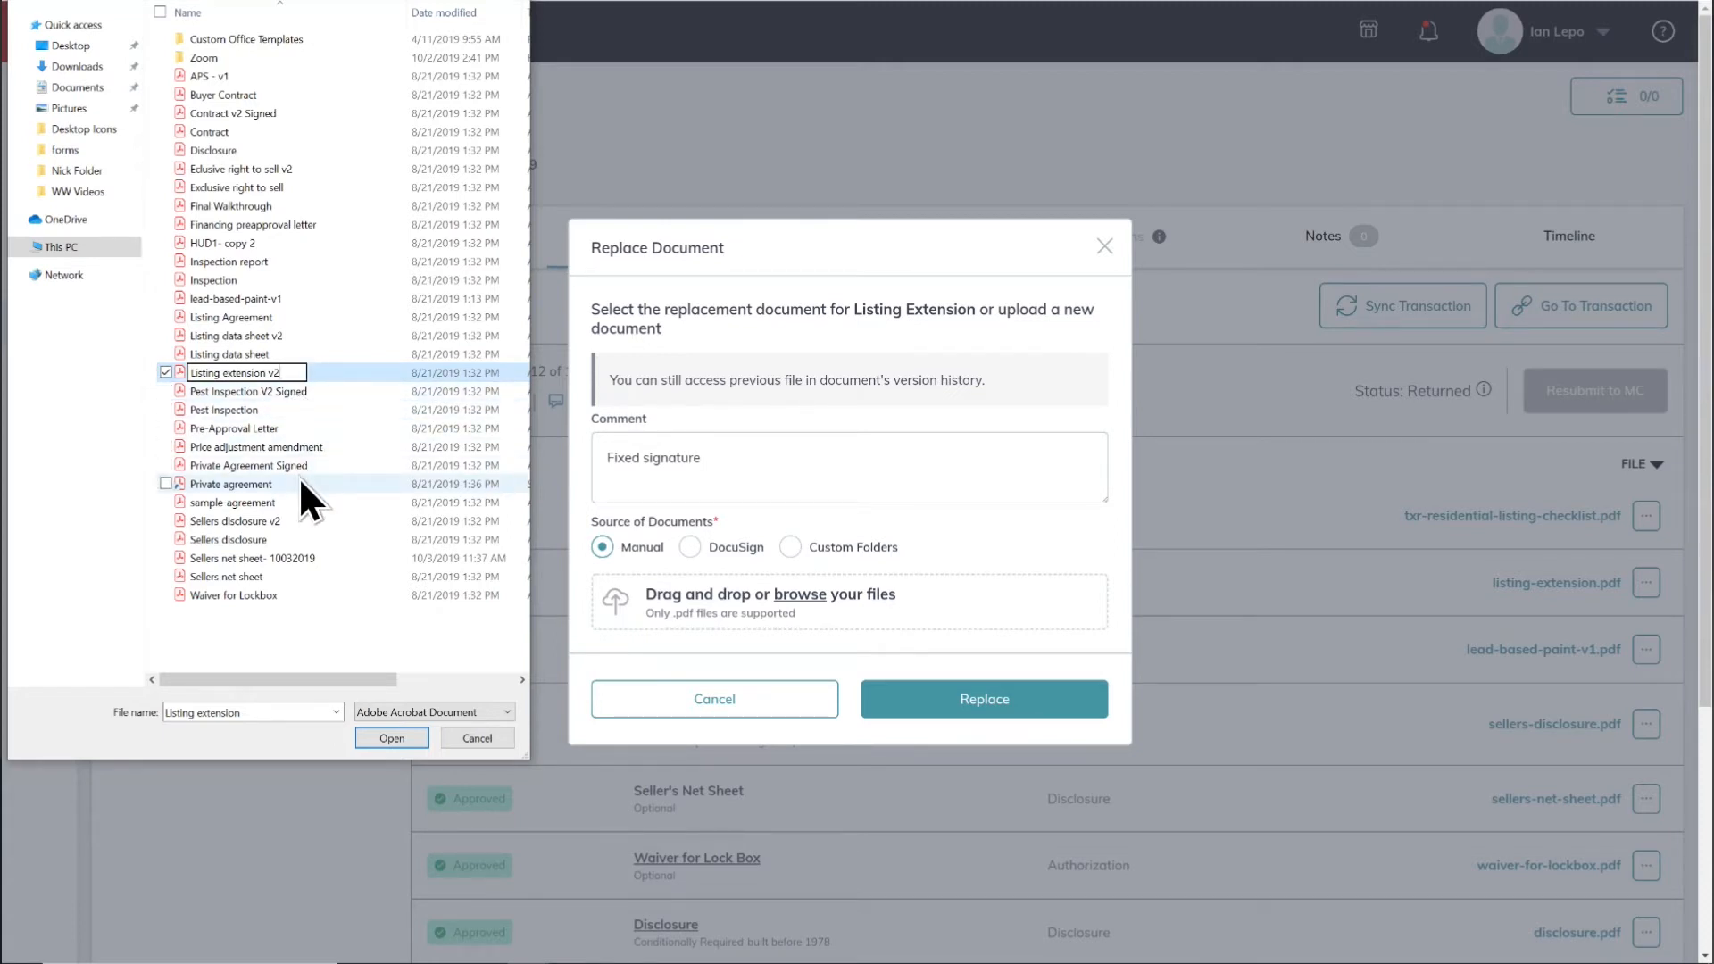
Step: Select "Listing extension v2" as the replacement file and confirm the replacement
click(361, 724)
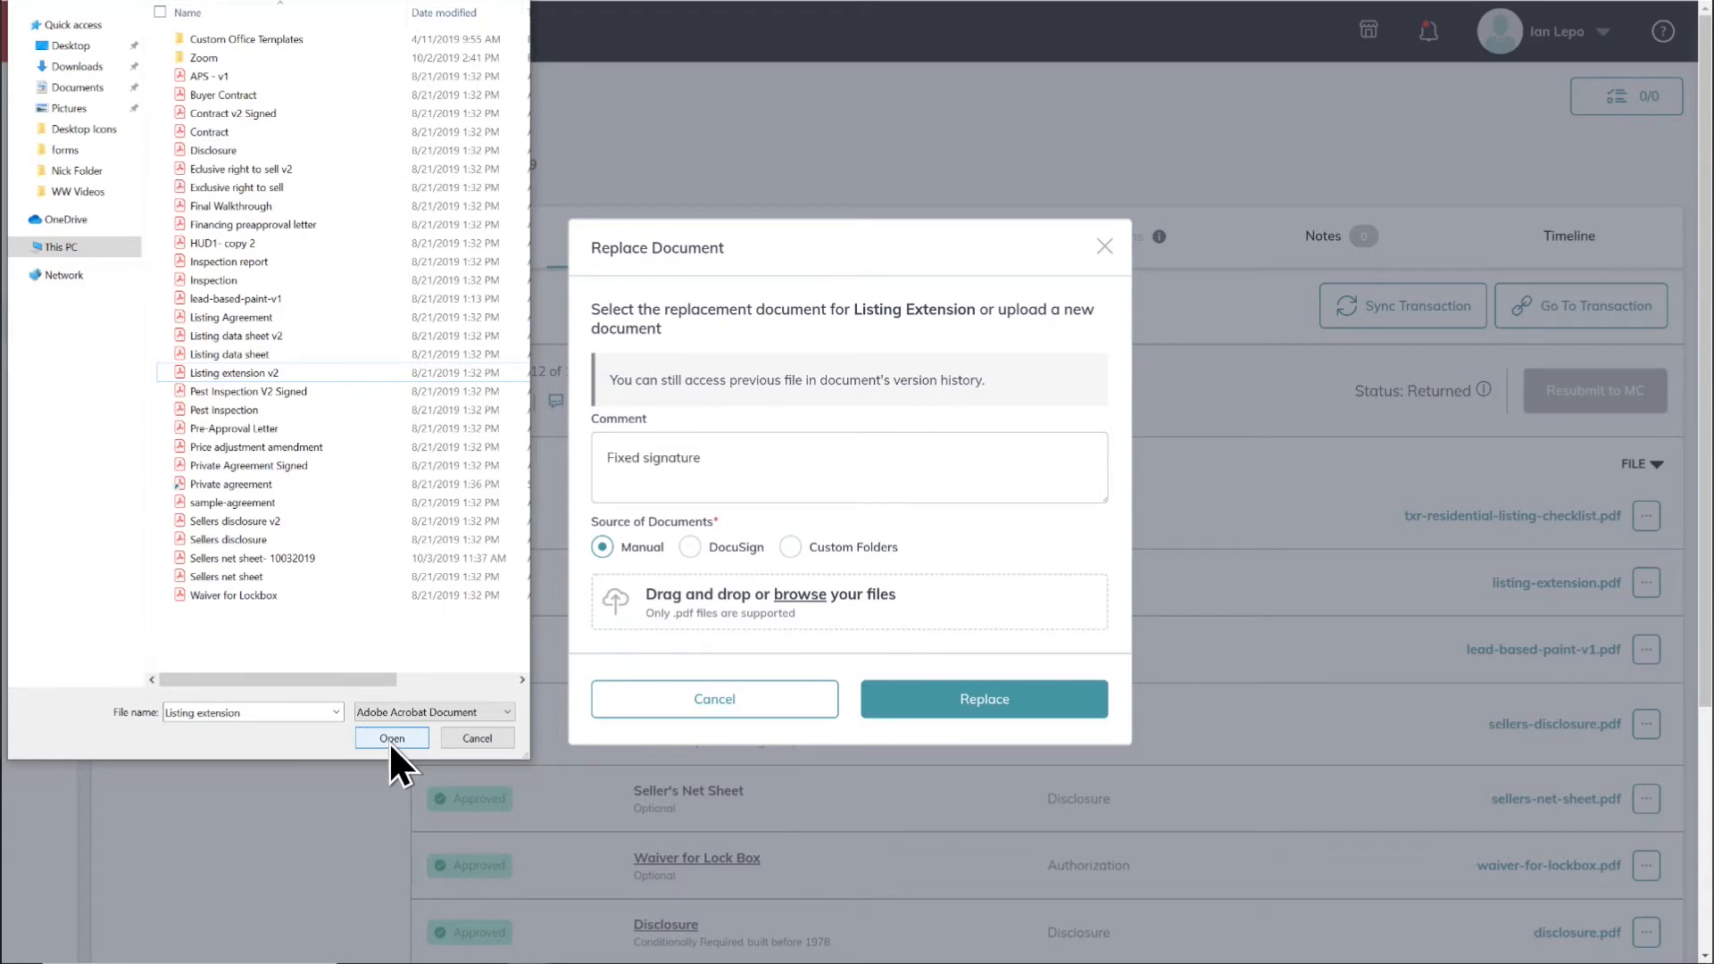
click(267, 373)
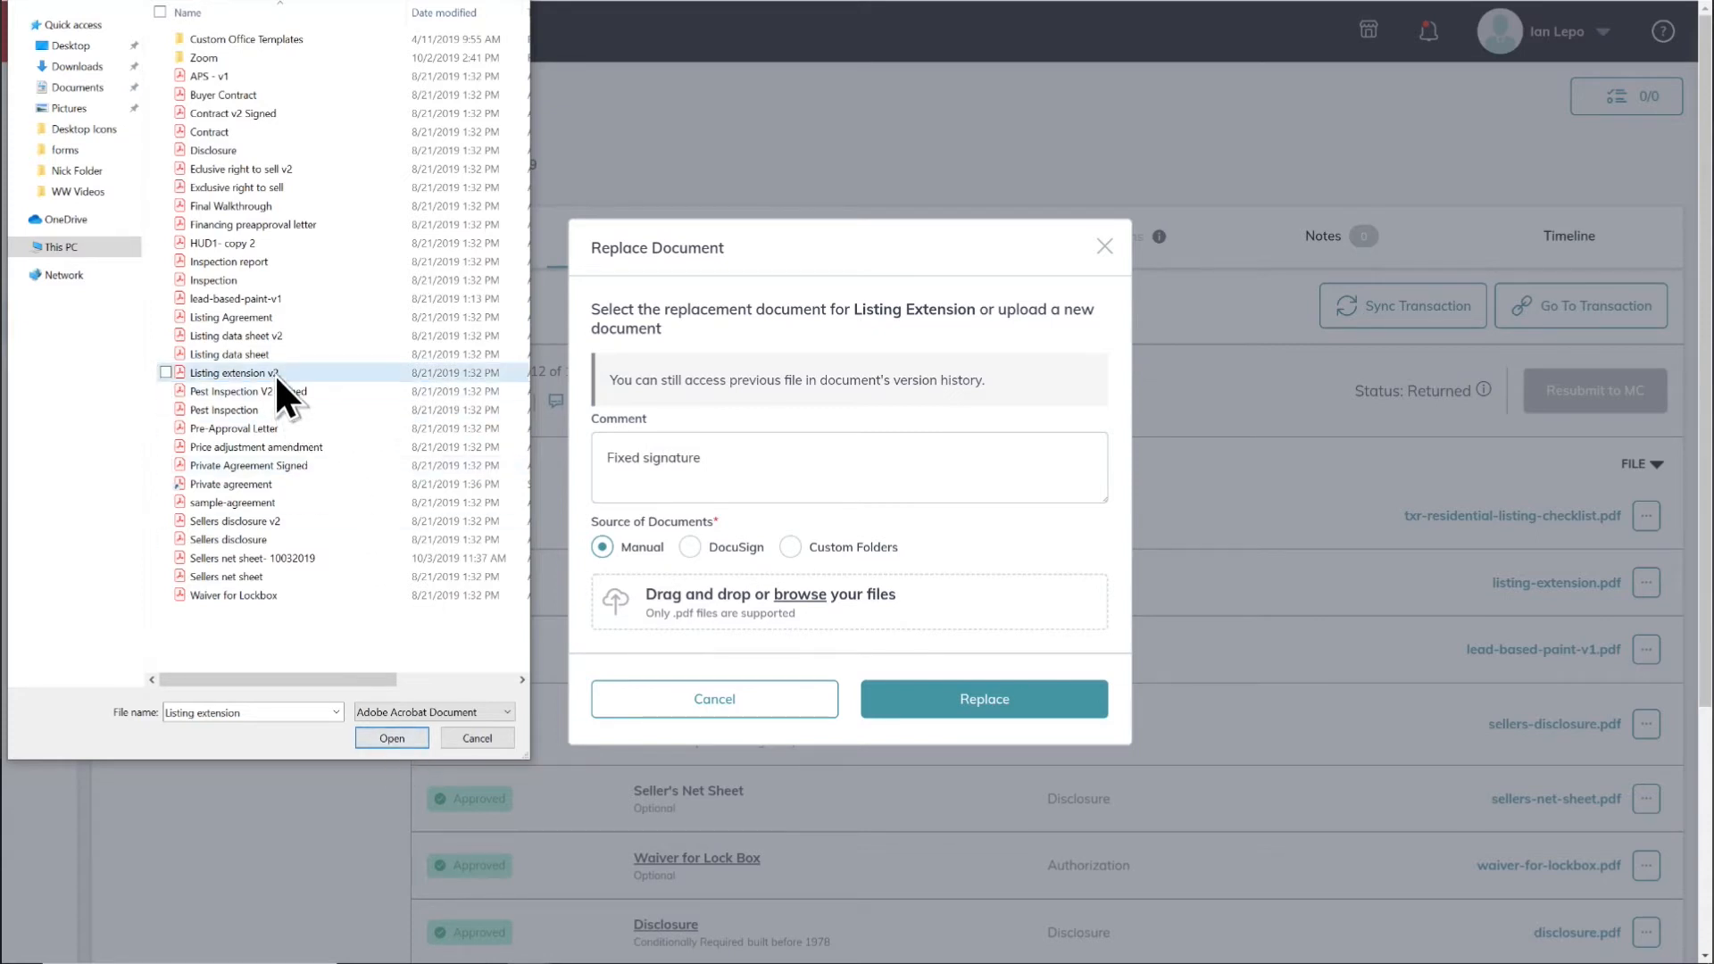
click(384, 735)
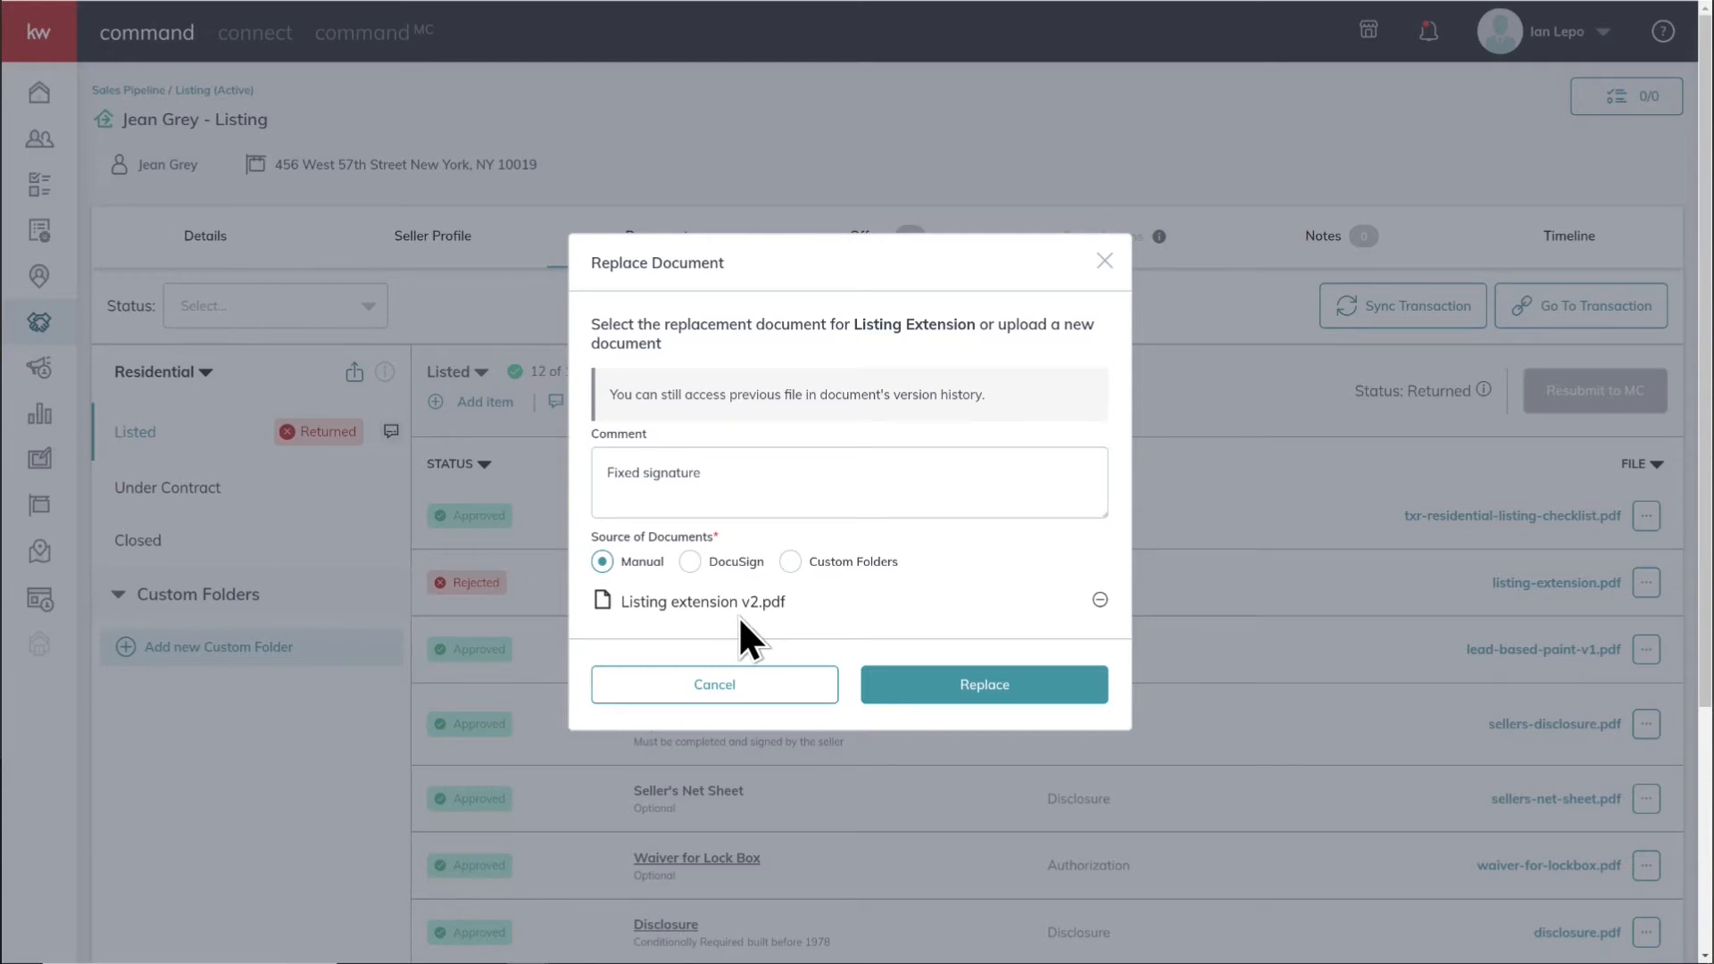
click(982, 687)
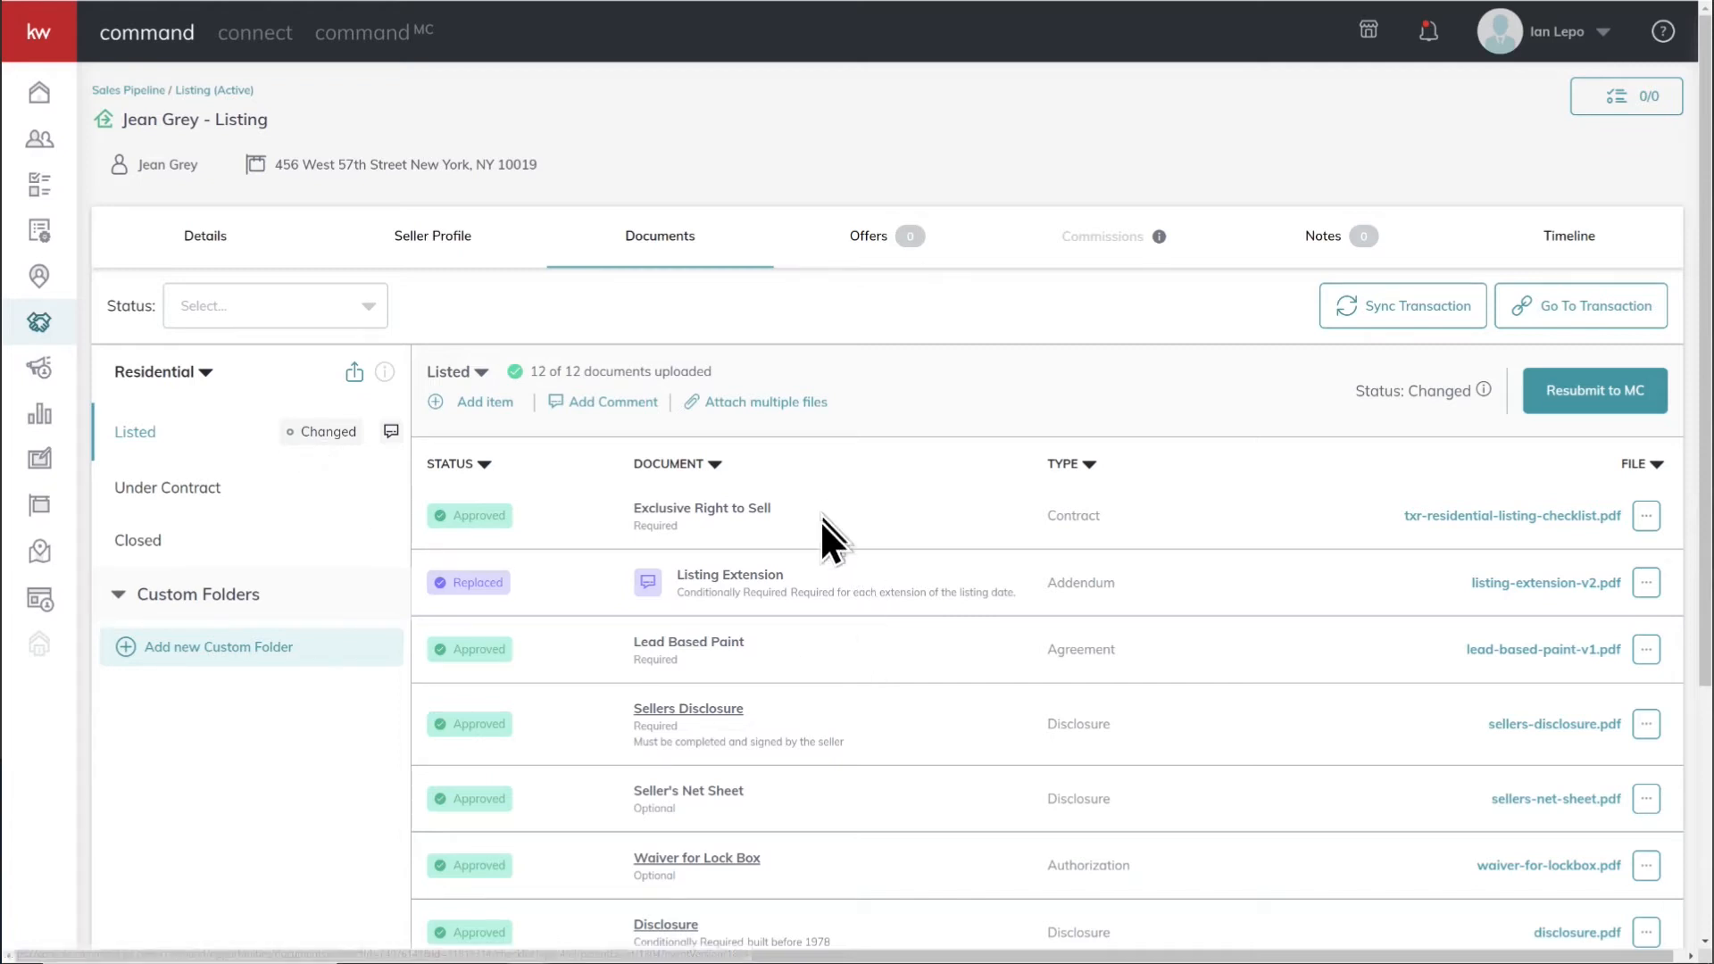
Step: Resubmit the Listed checklist to MC for review
scroll(793, 773, down, 1)
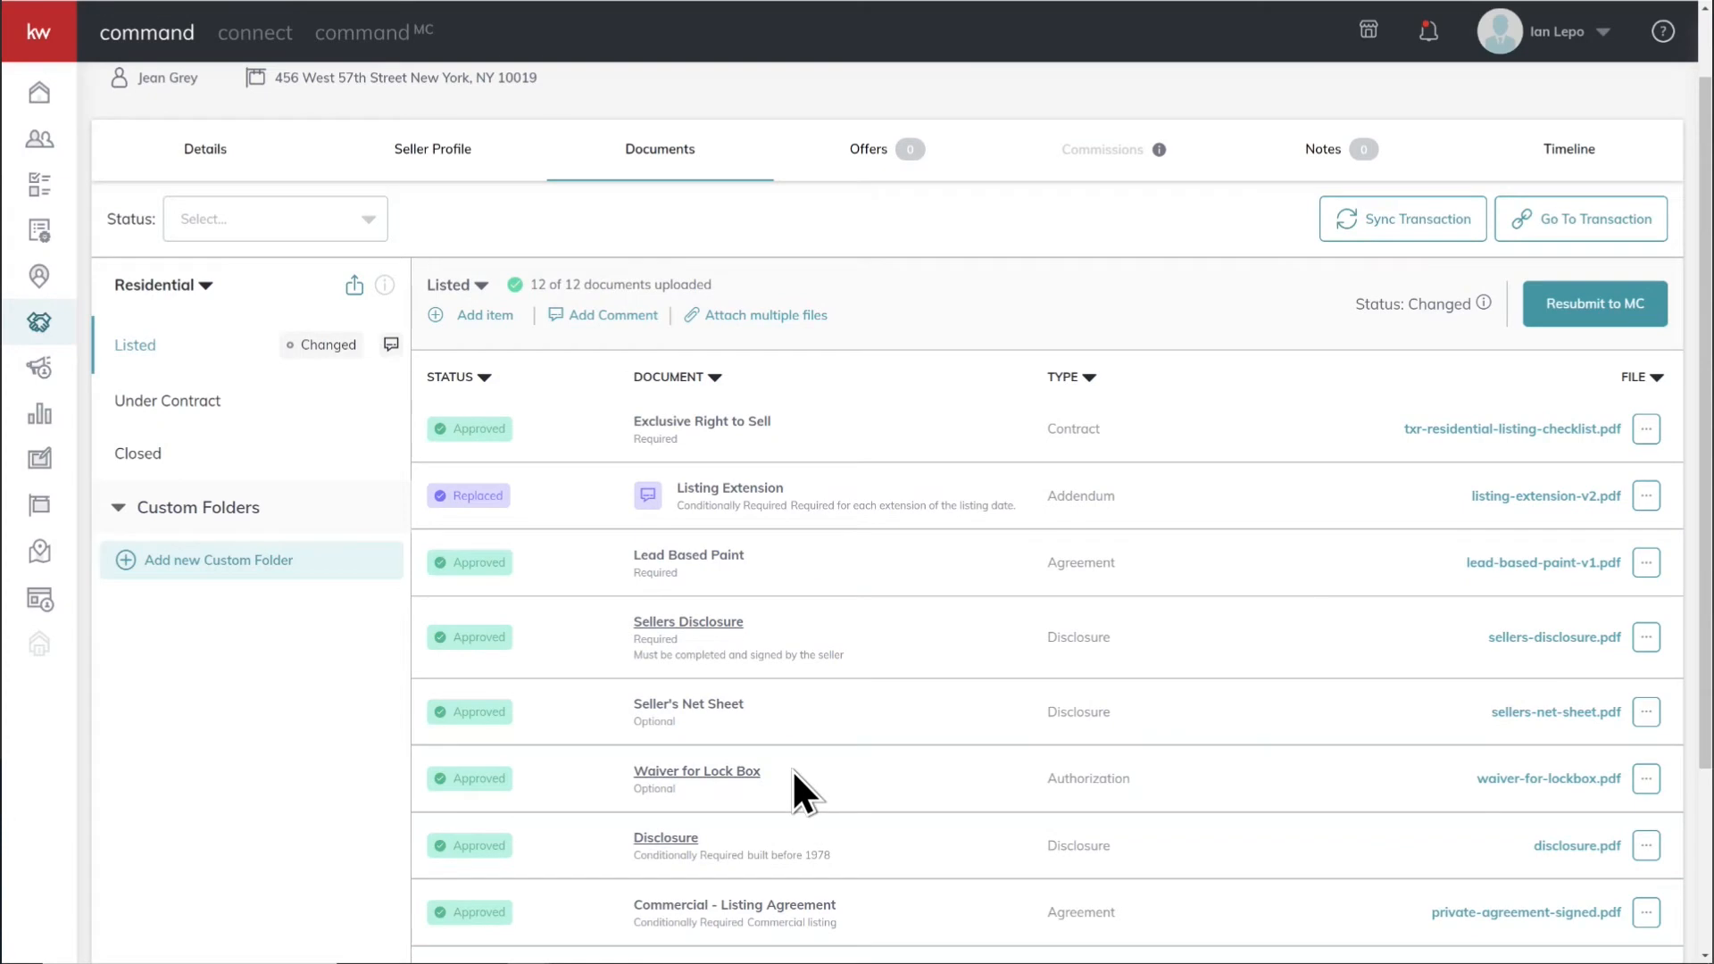
click(1606, 312)
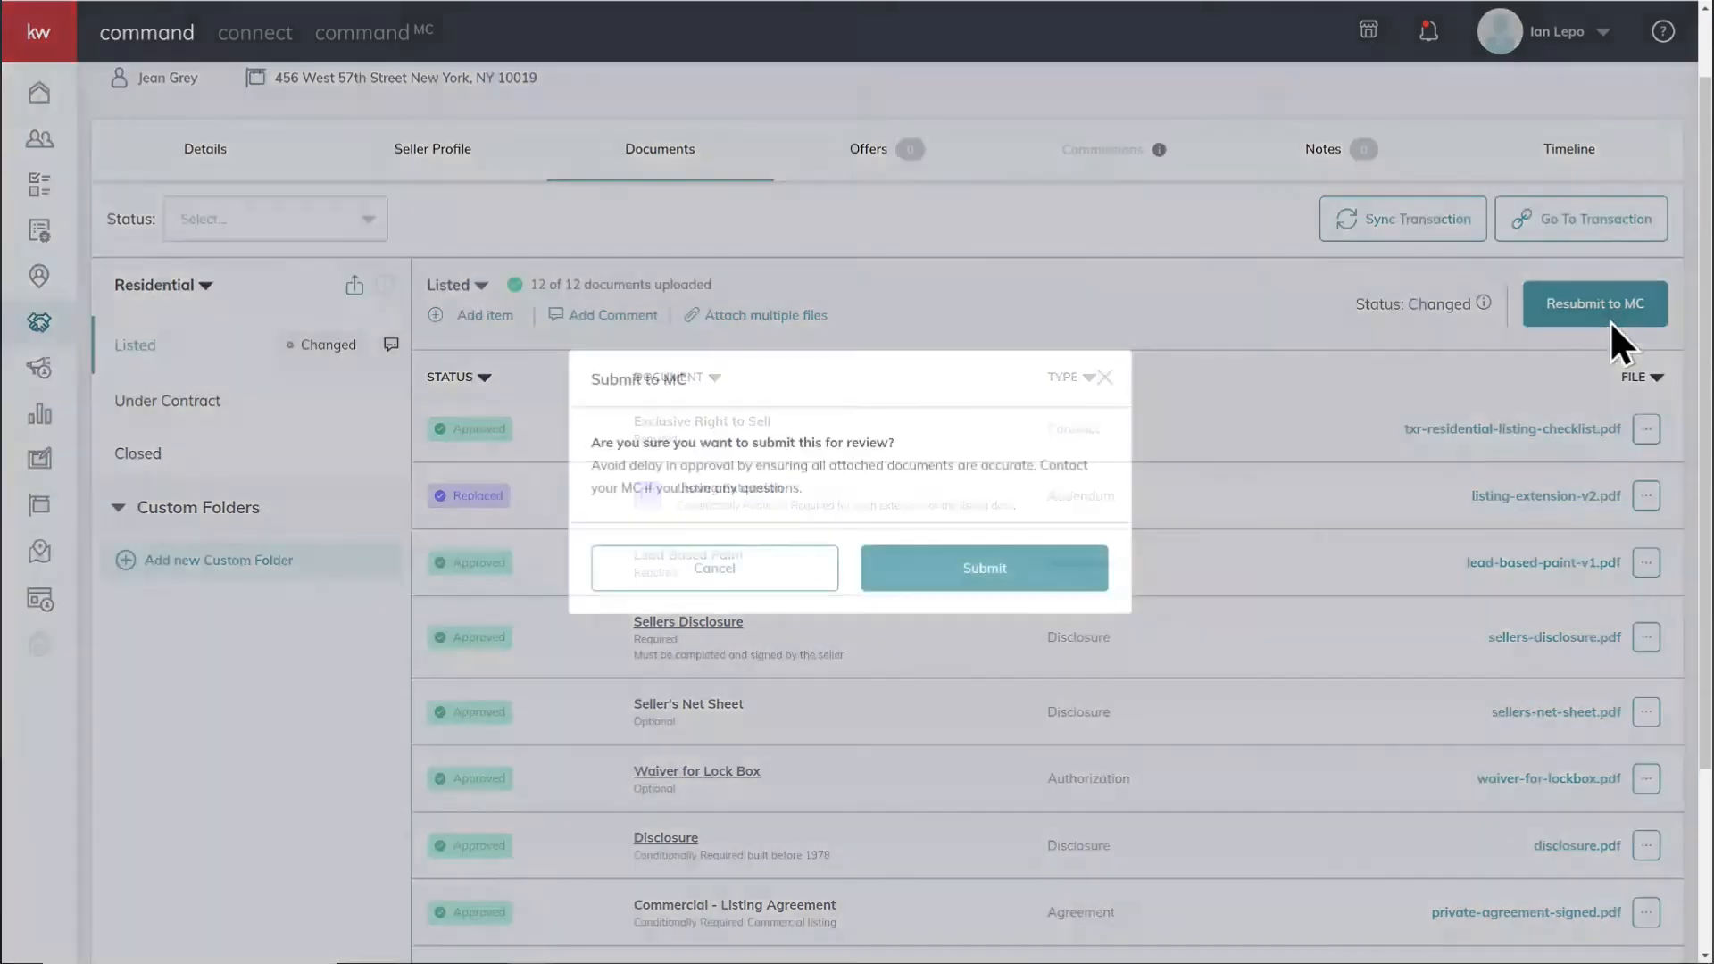
click(985, 578)
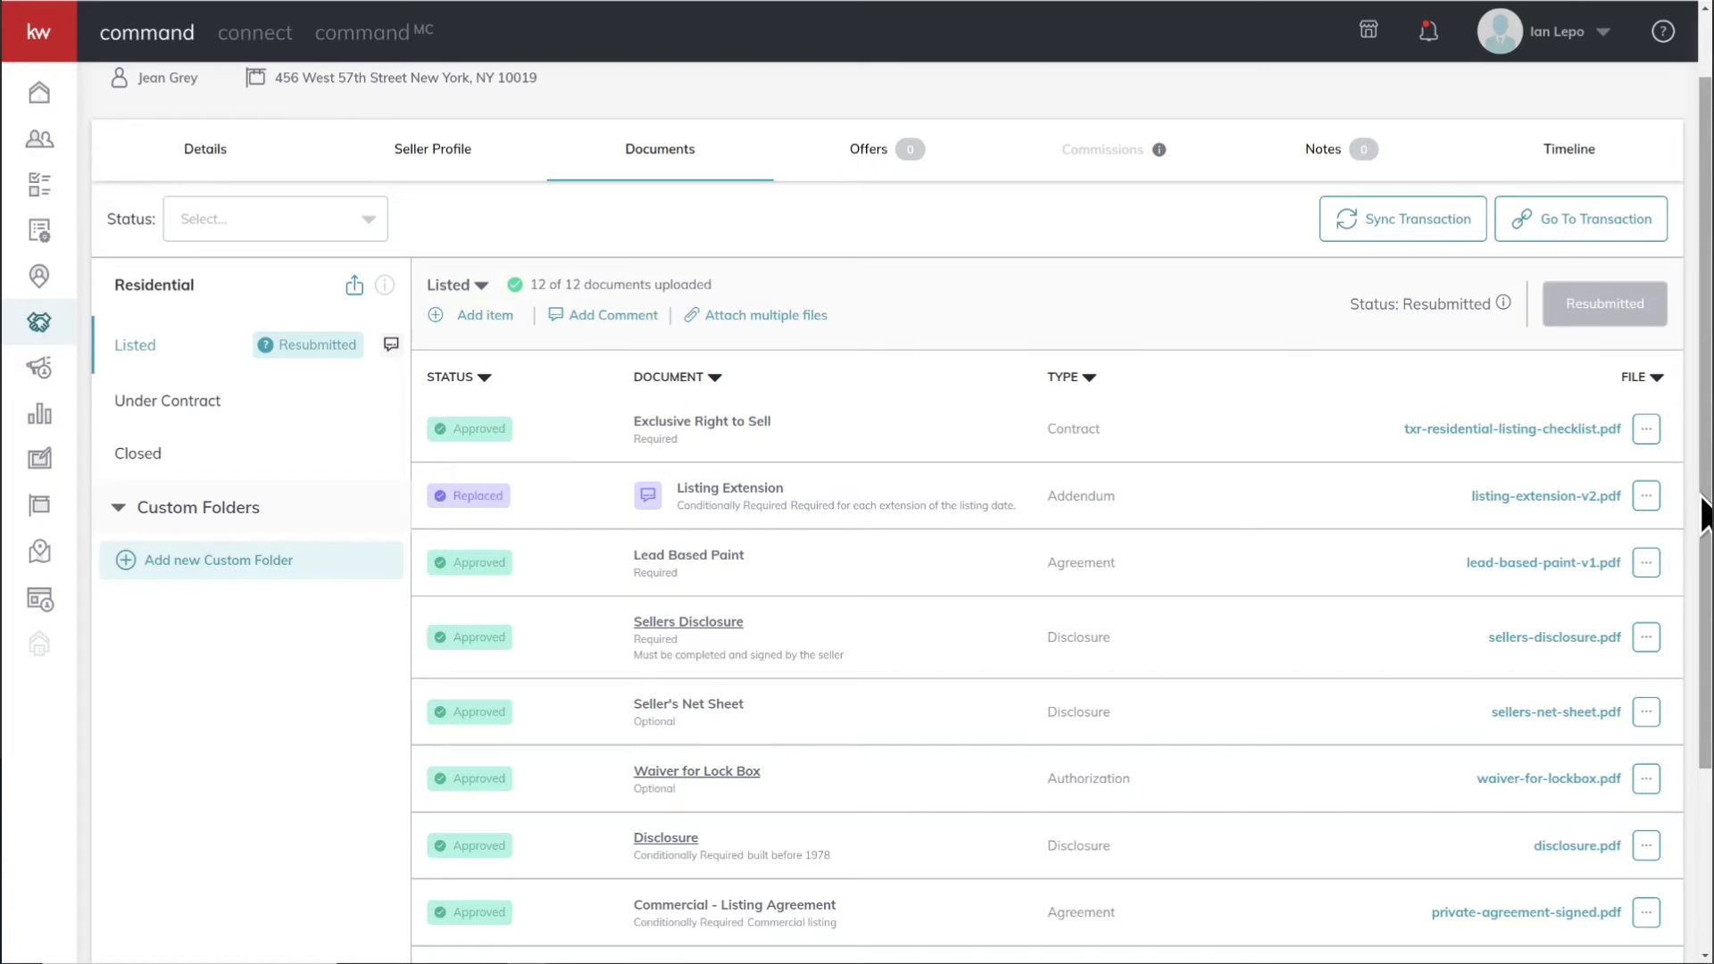
Step: Open the version history of the Listing Extension document
click(1646, 497)
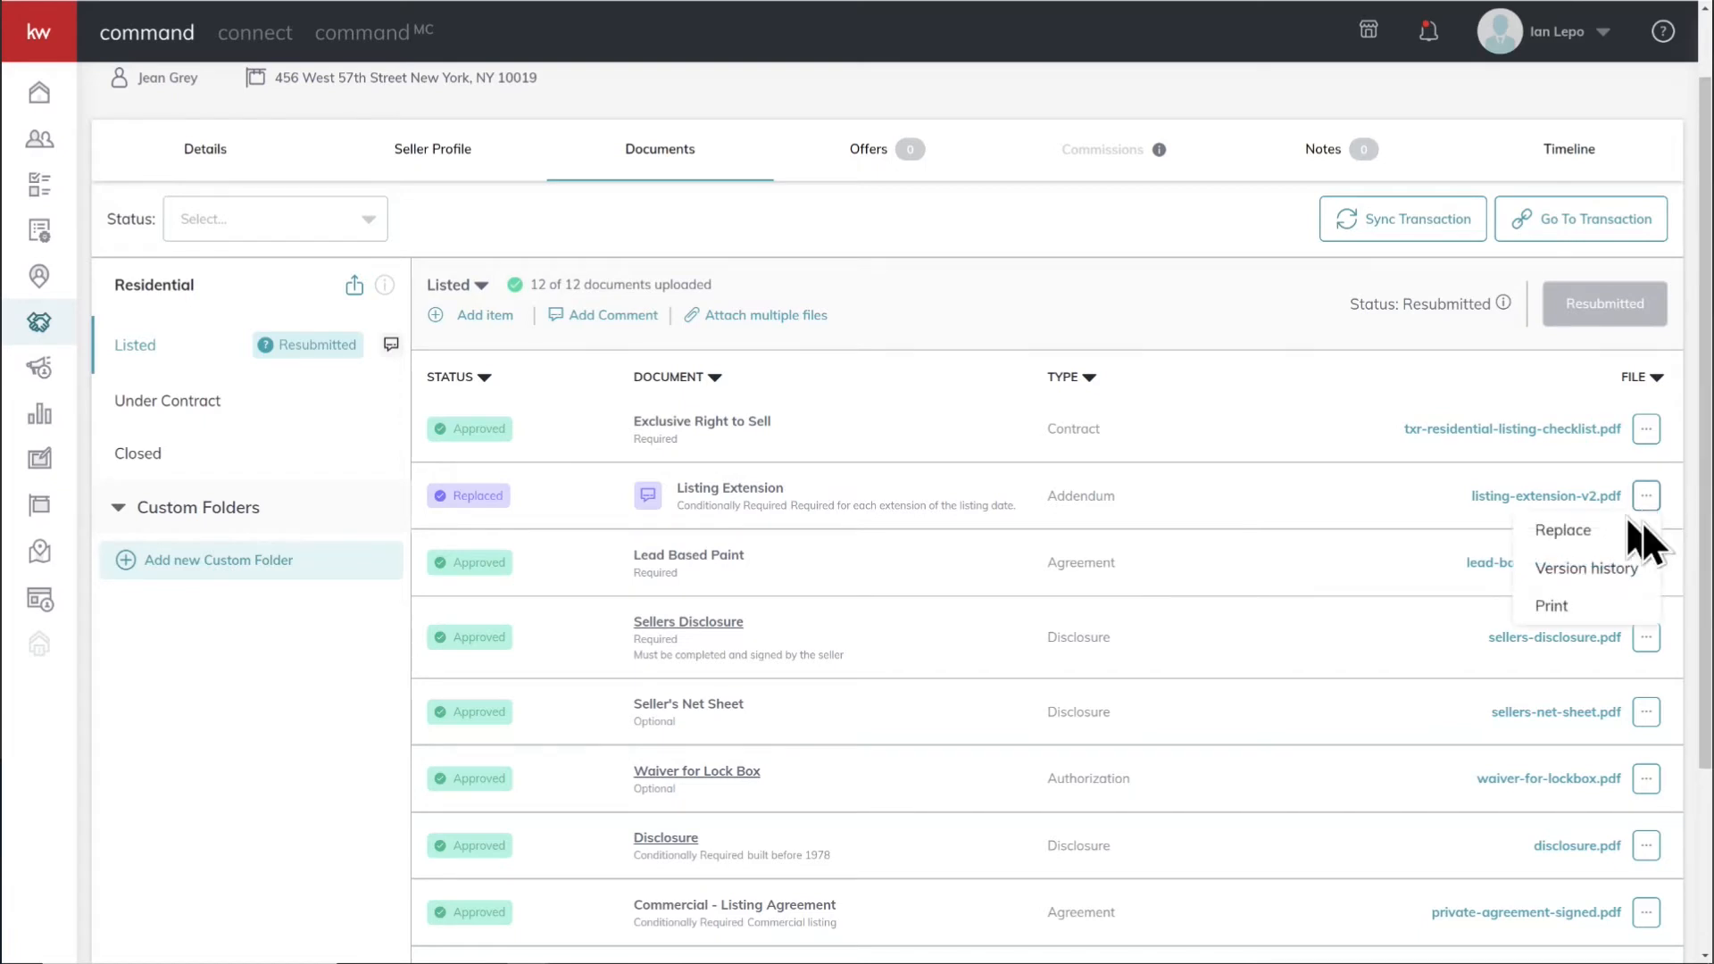
click(1000, 525)
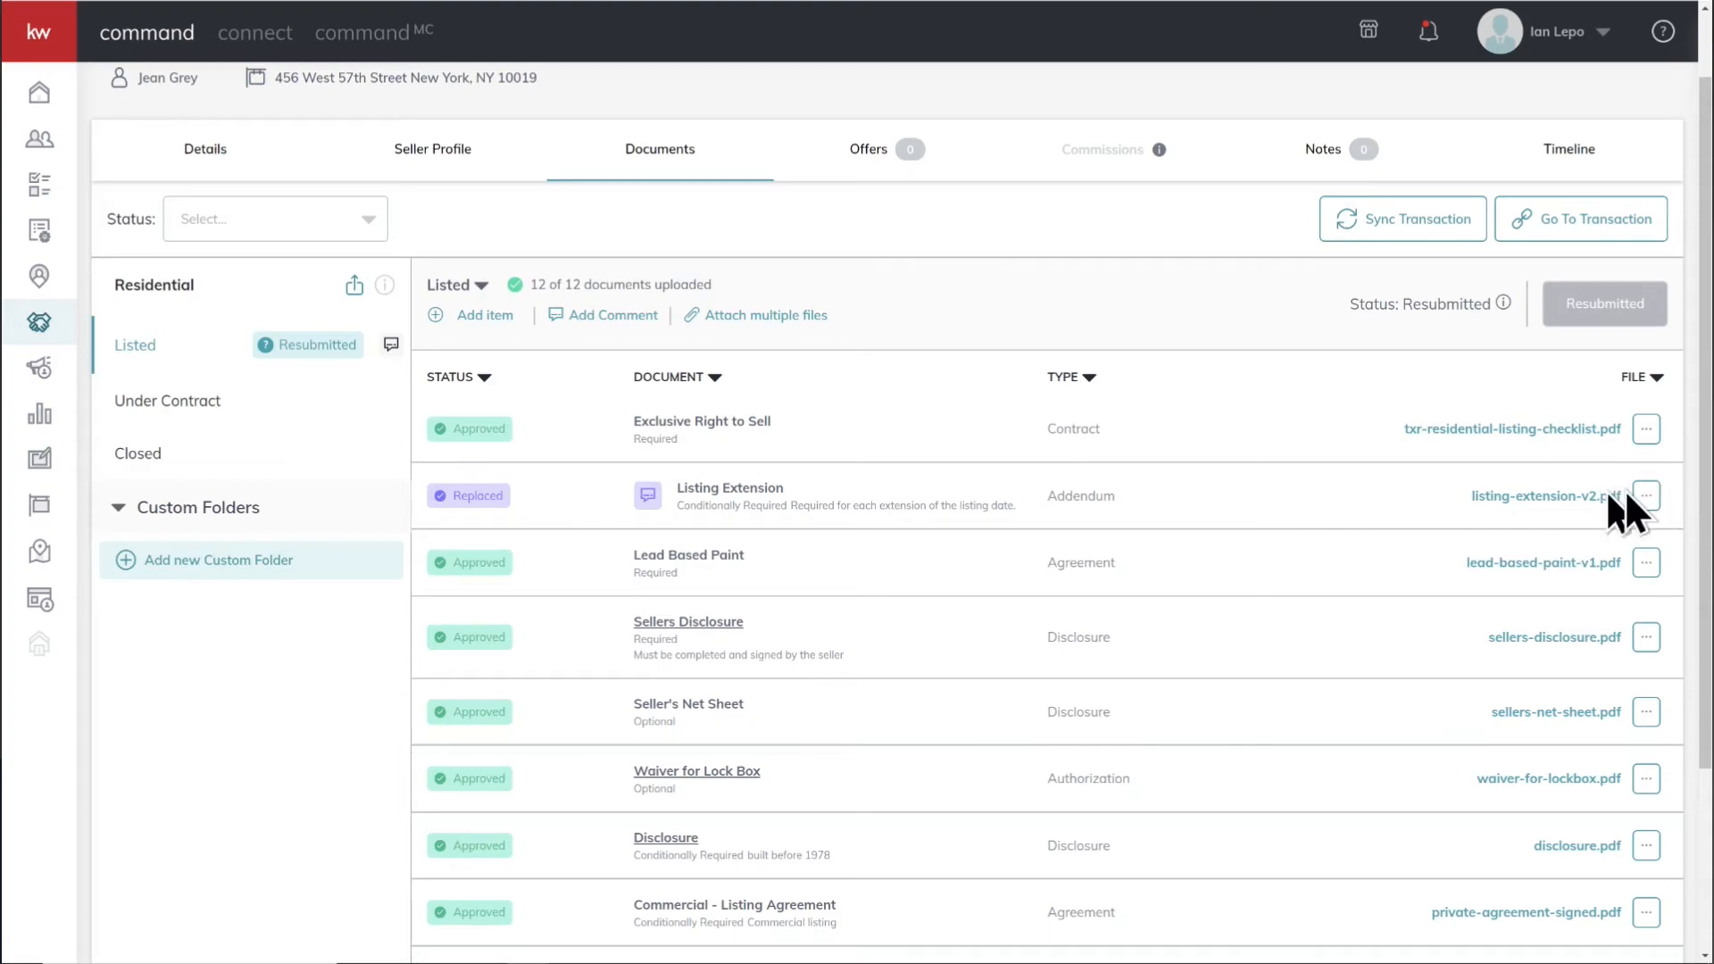
click(1645, 498)
click(1588, 576)
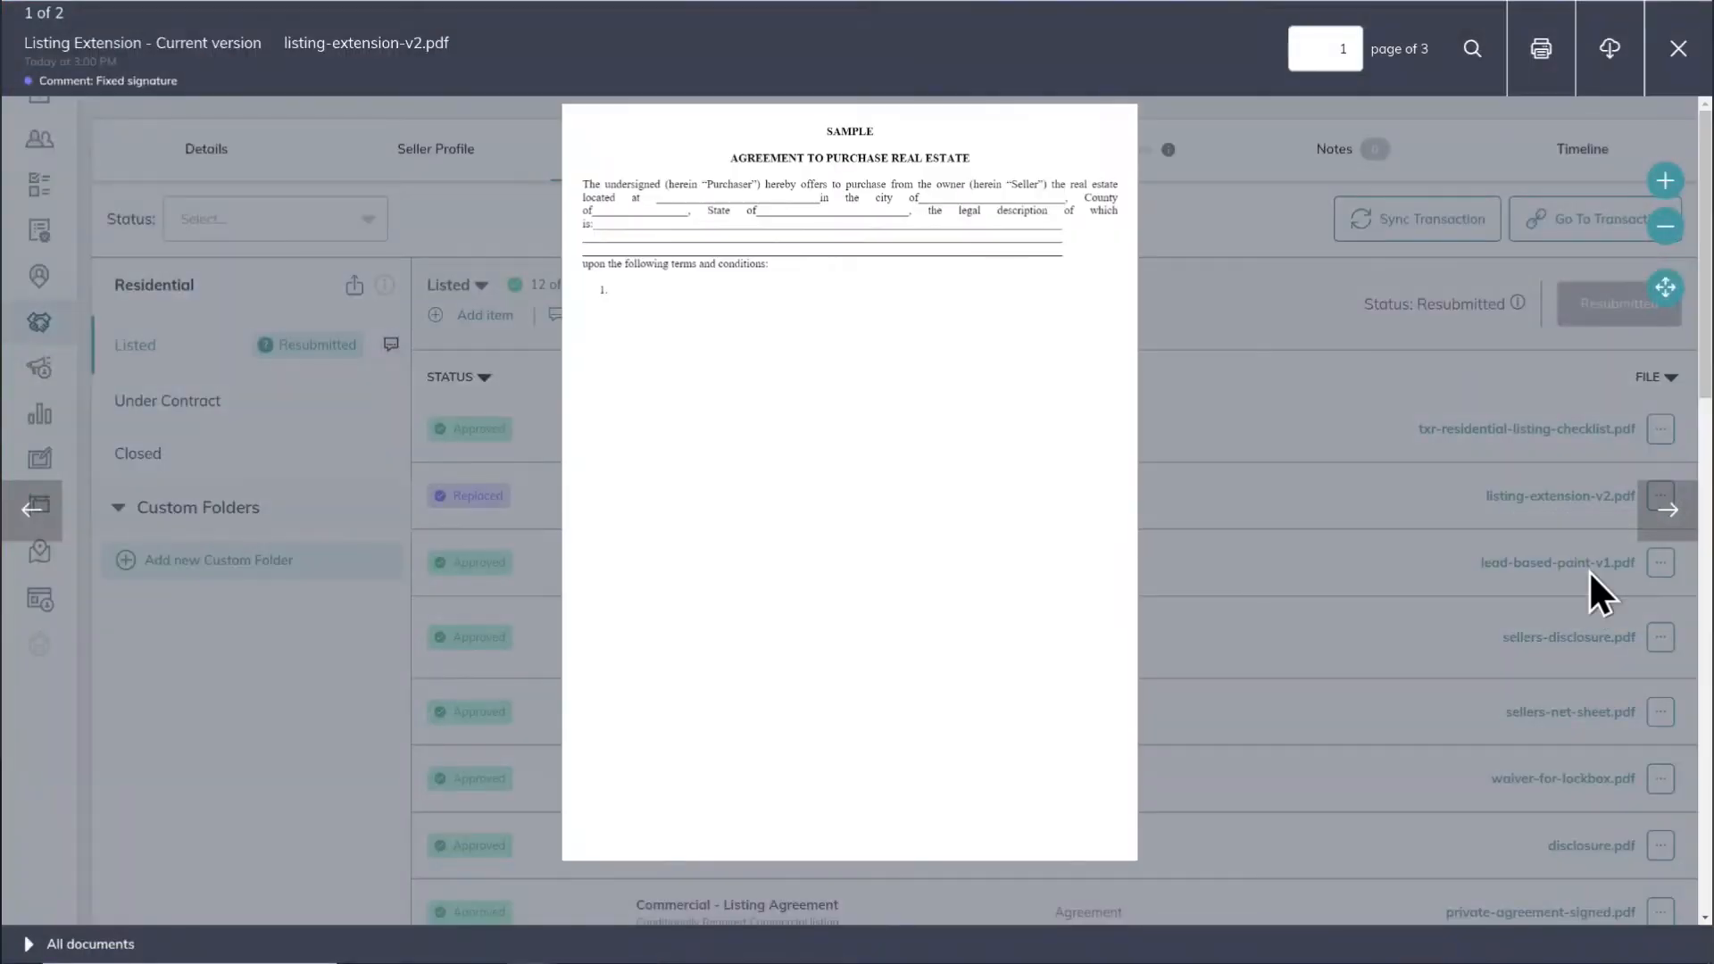
Step: Compare the current and rejected versions of the Listing Extension in the document viewer, then close the viewer
click(40, 941)
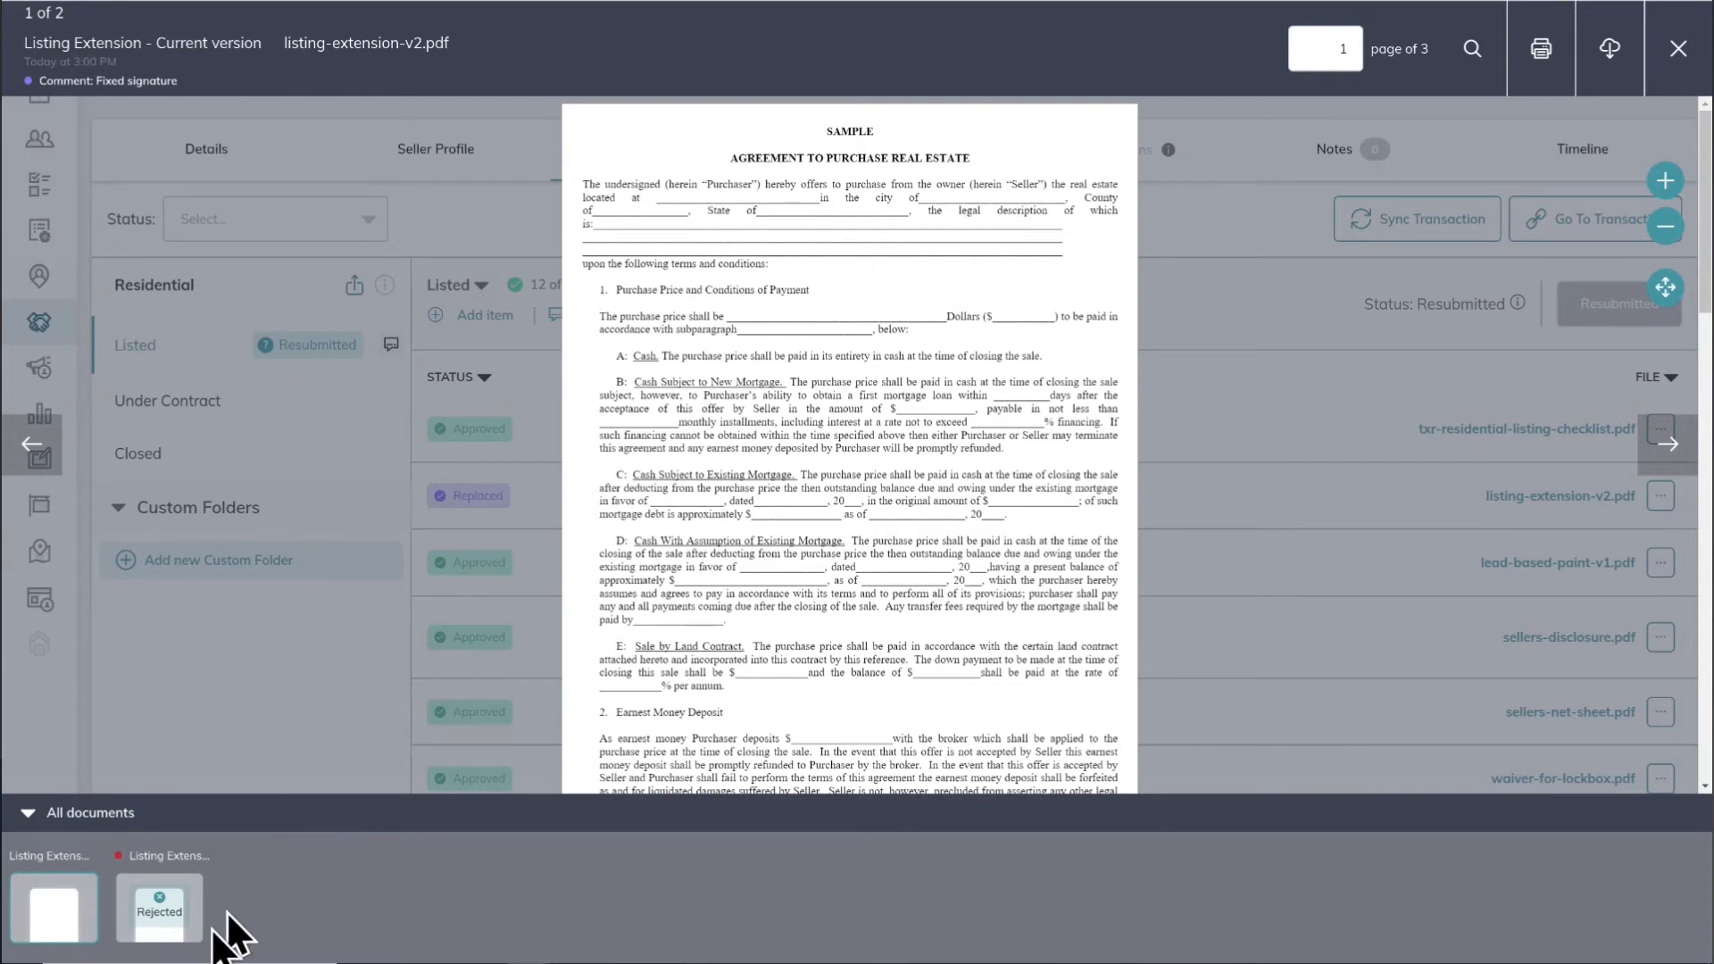
click(170, 928)
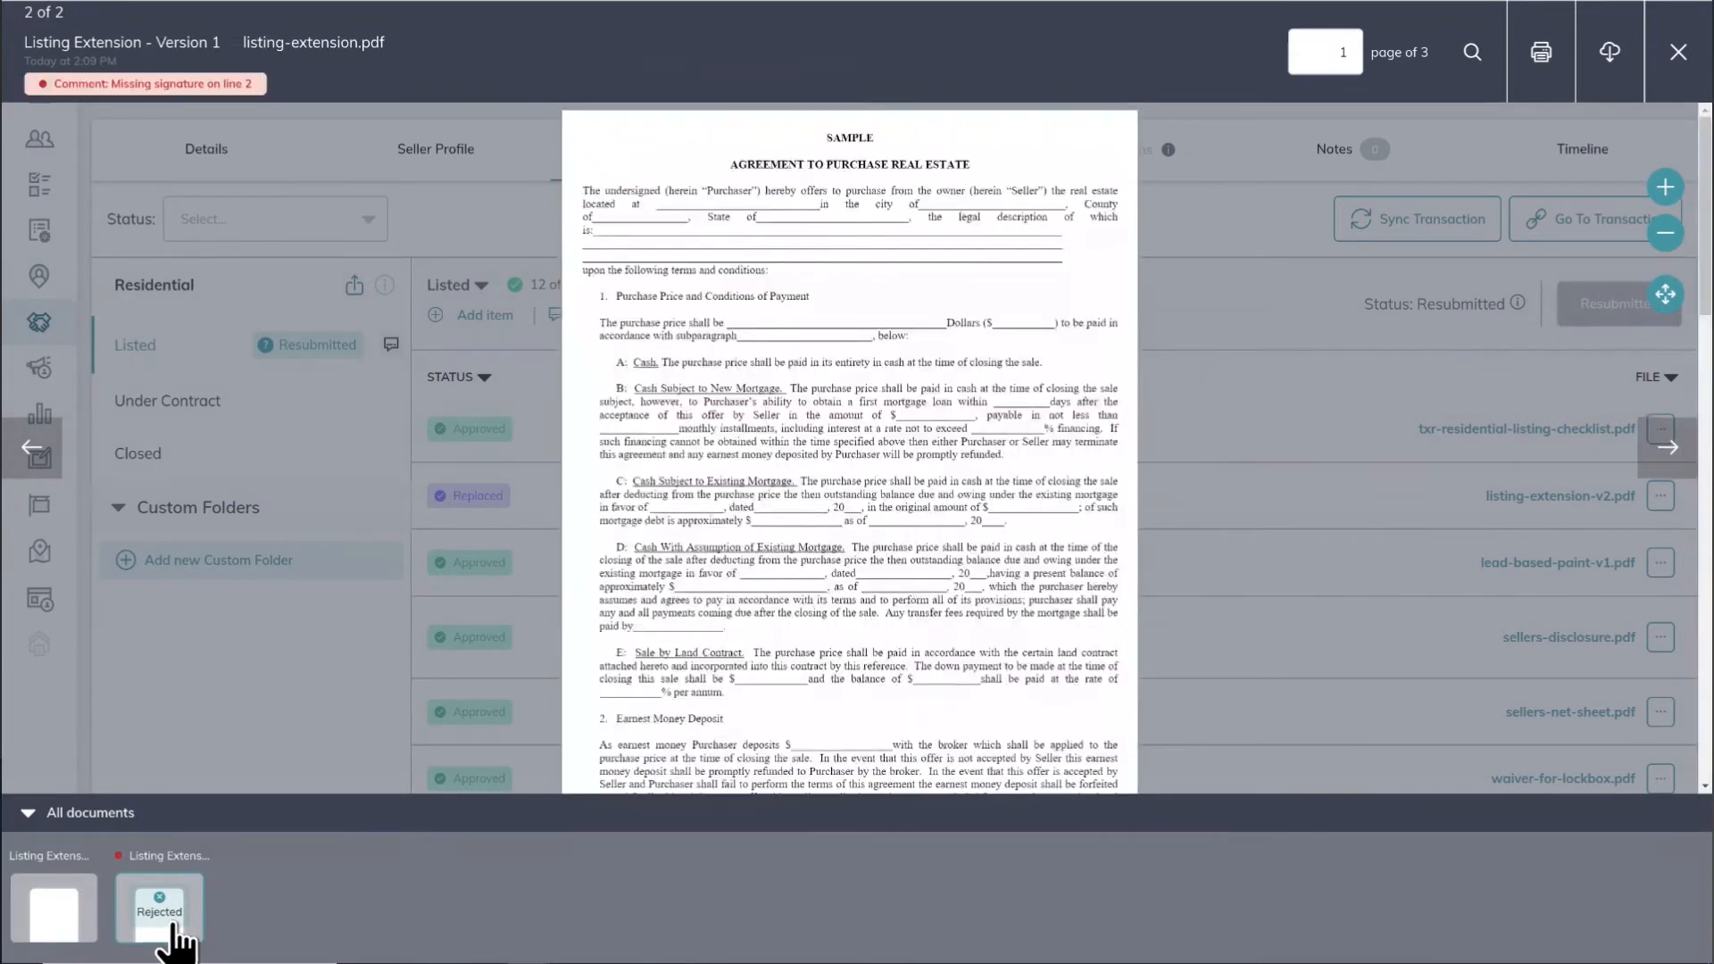
click(56, 910)
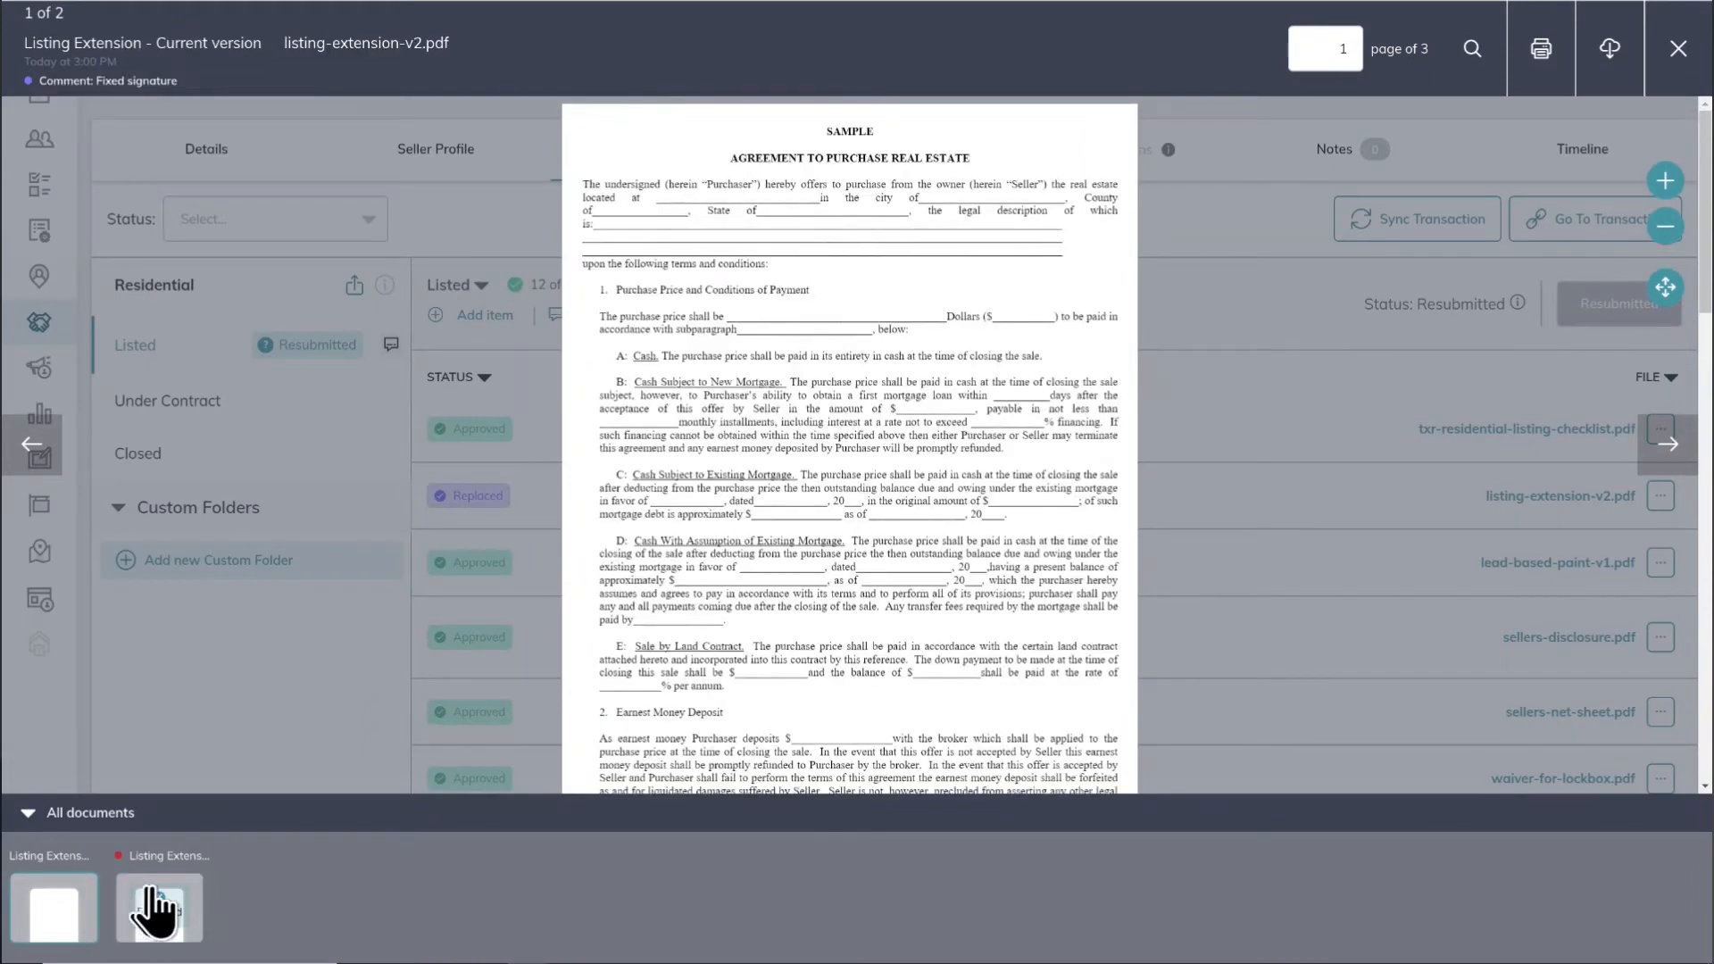
click(155, 903)
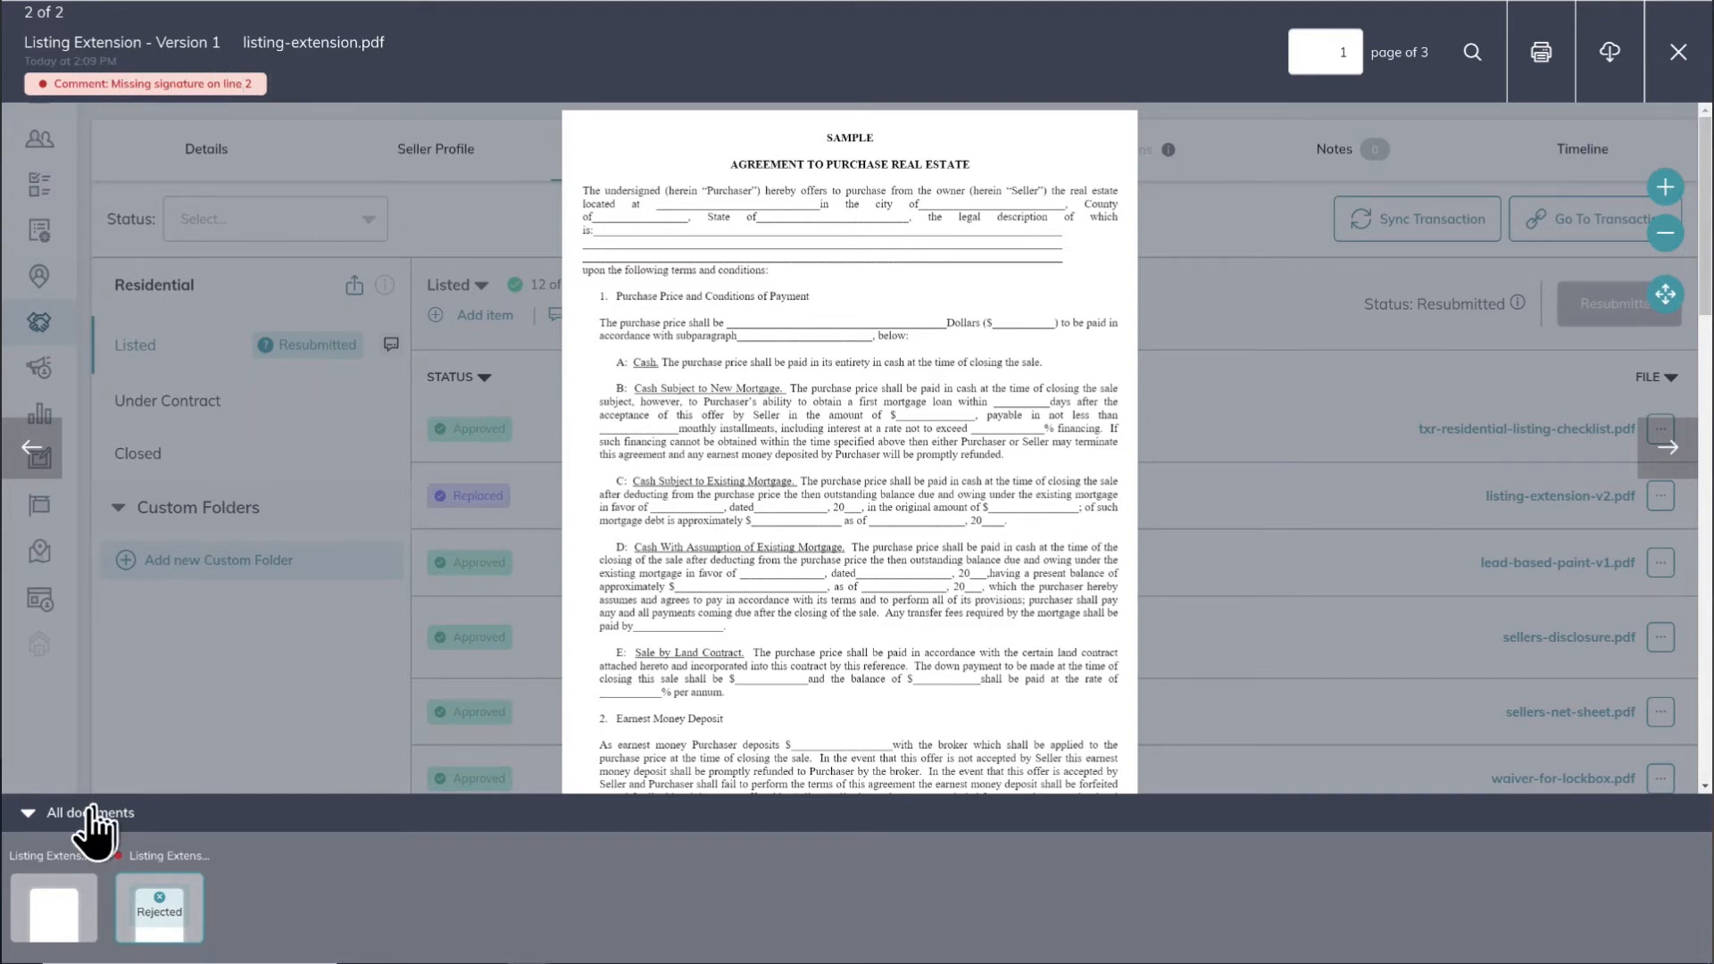
click(30, 814)
click(1691, 71)
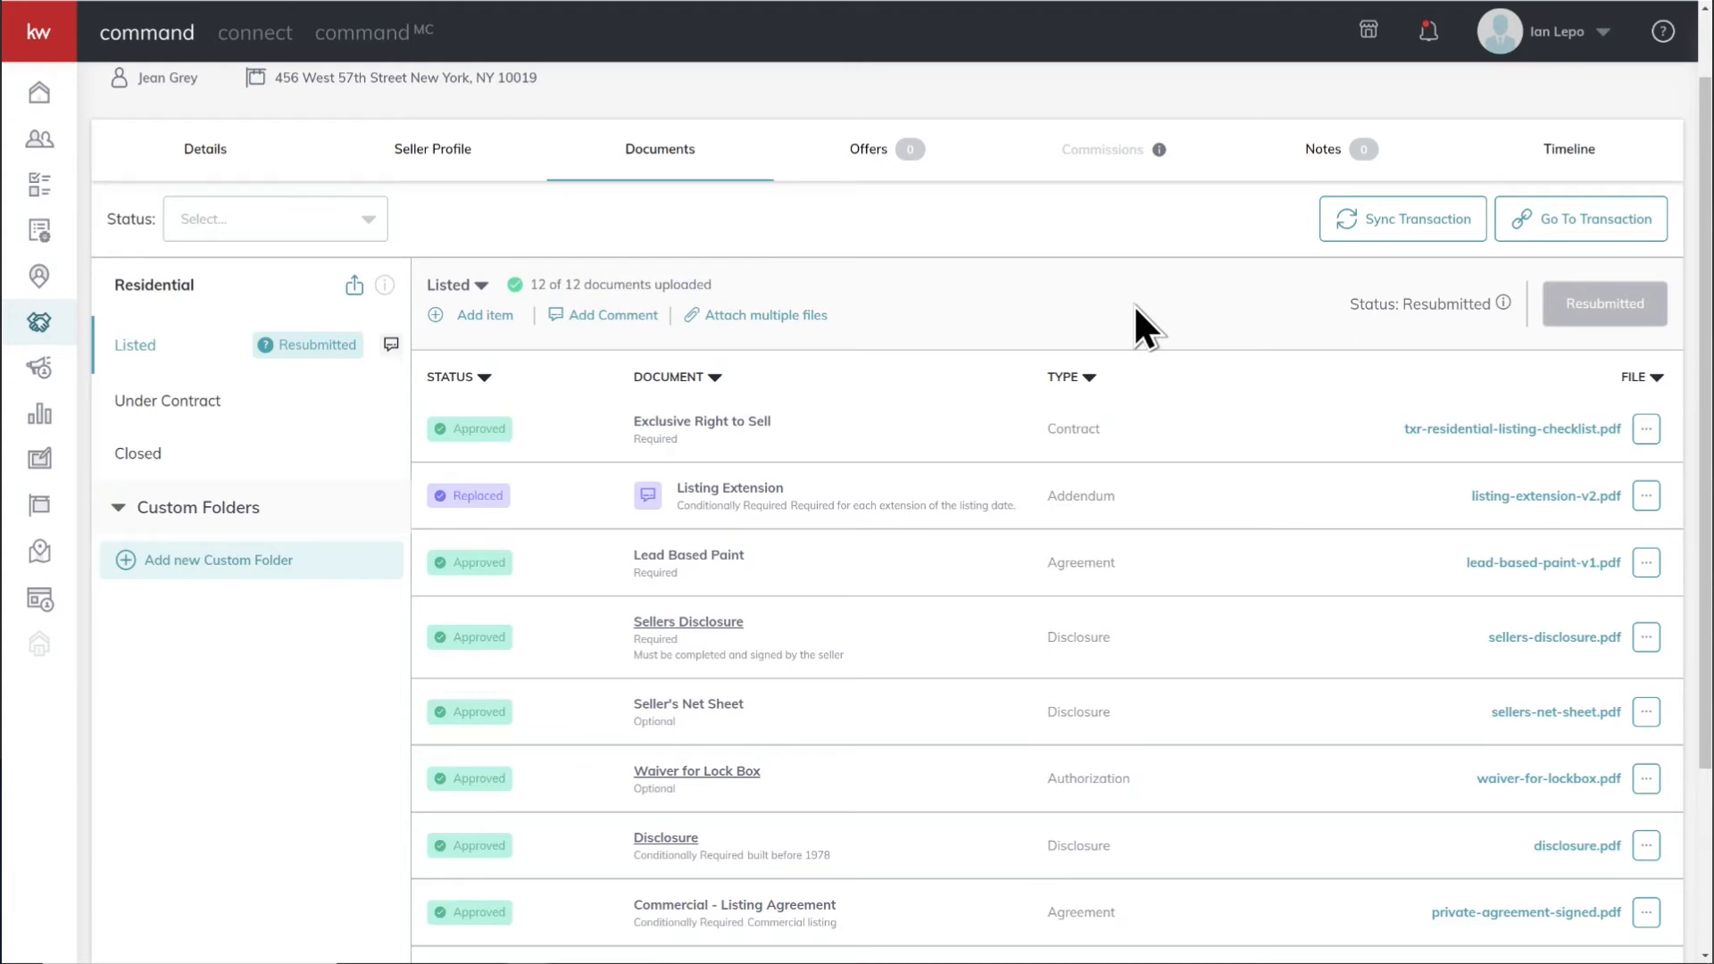
Step: Open the help panel and follow the Keller Williams University link
click(1662, 32)
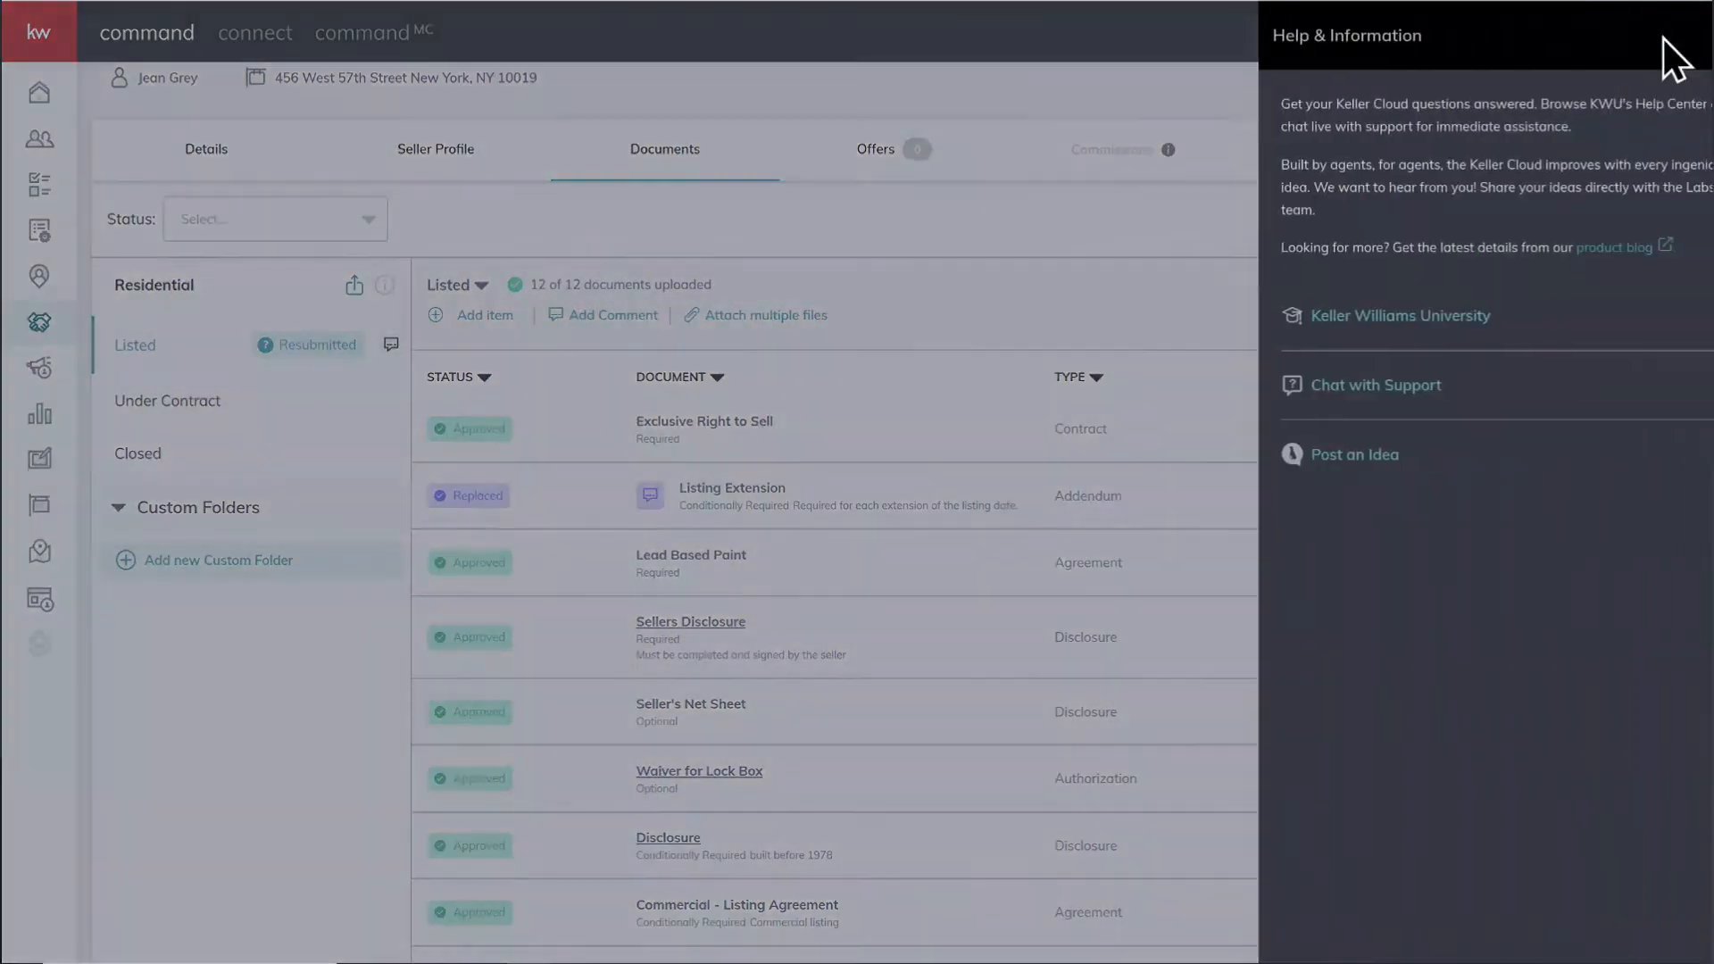
click(1401, 320)
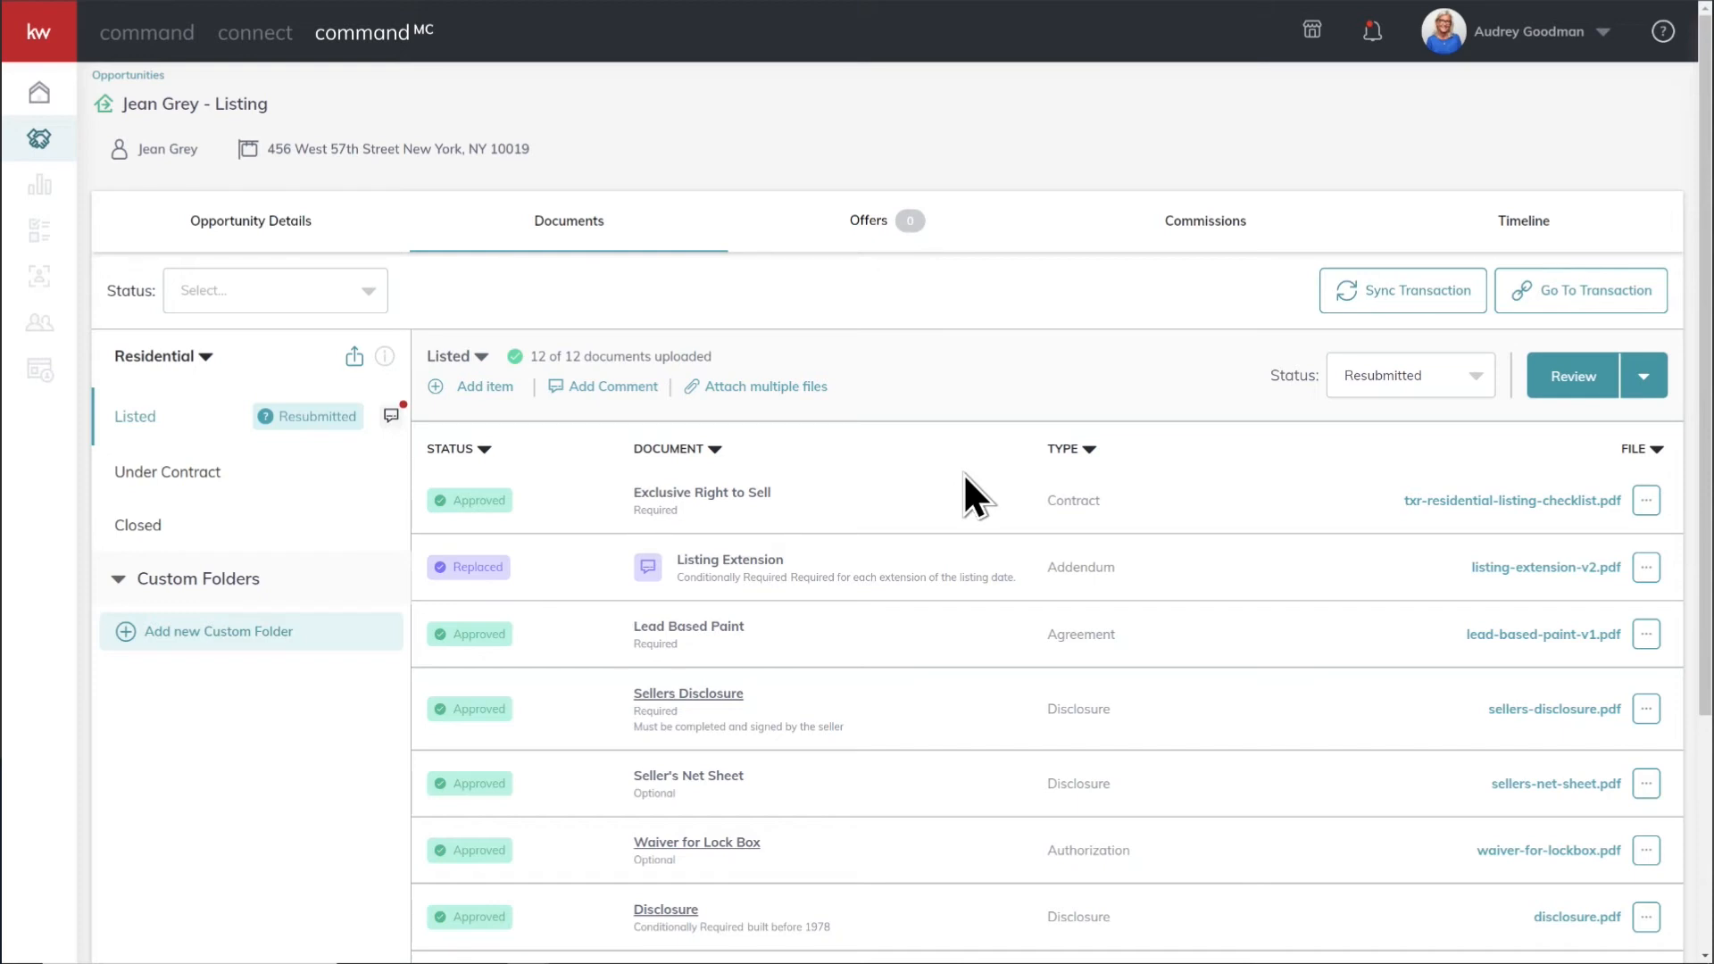
Step: Open the Listed checklist comments from the MC reviewer's view of the listing
click(393, 416)
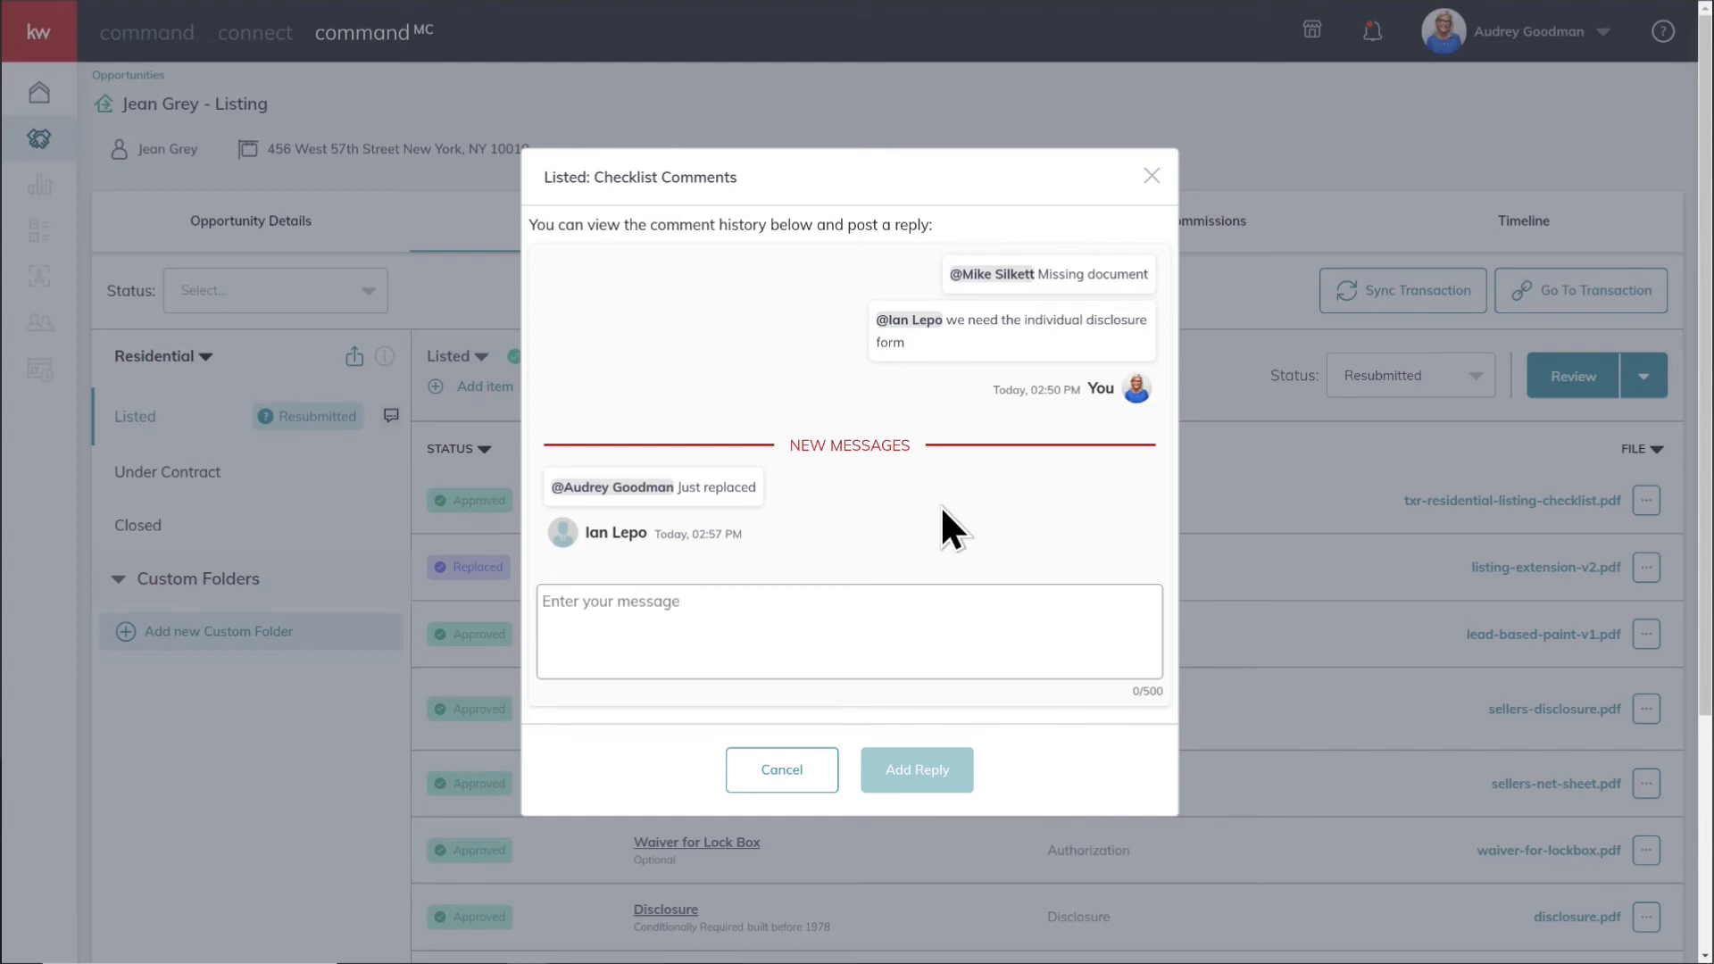
Step: Reply "Thank you!" in the Listed checklist comments and close the comments dialog
click(747, 600)
text(Thank you!)
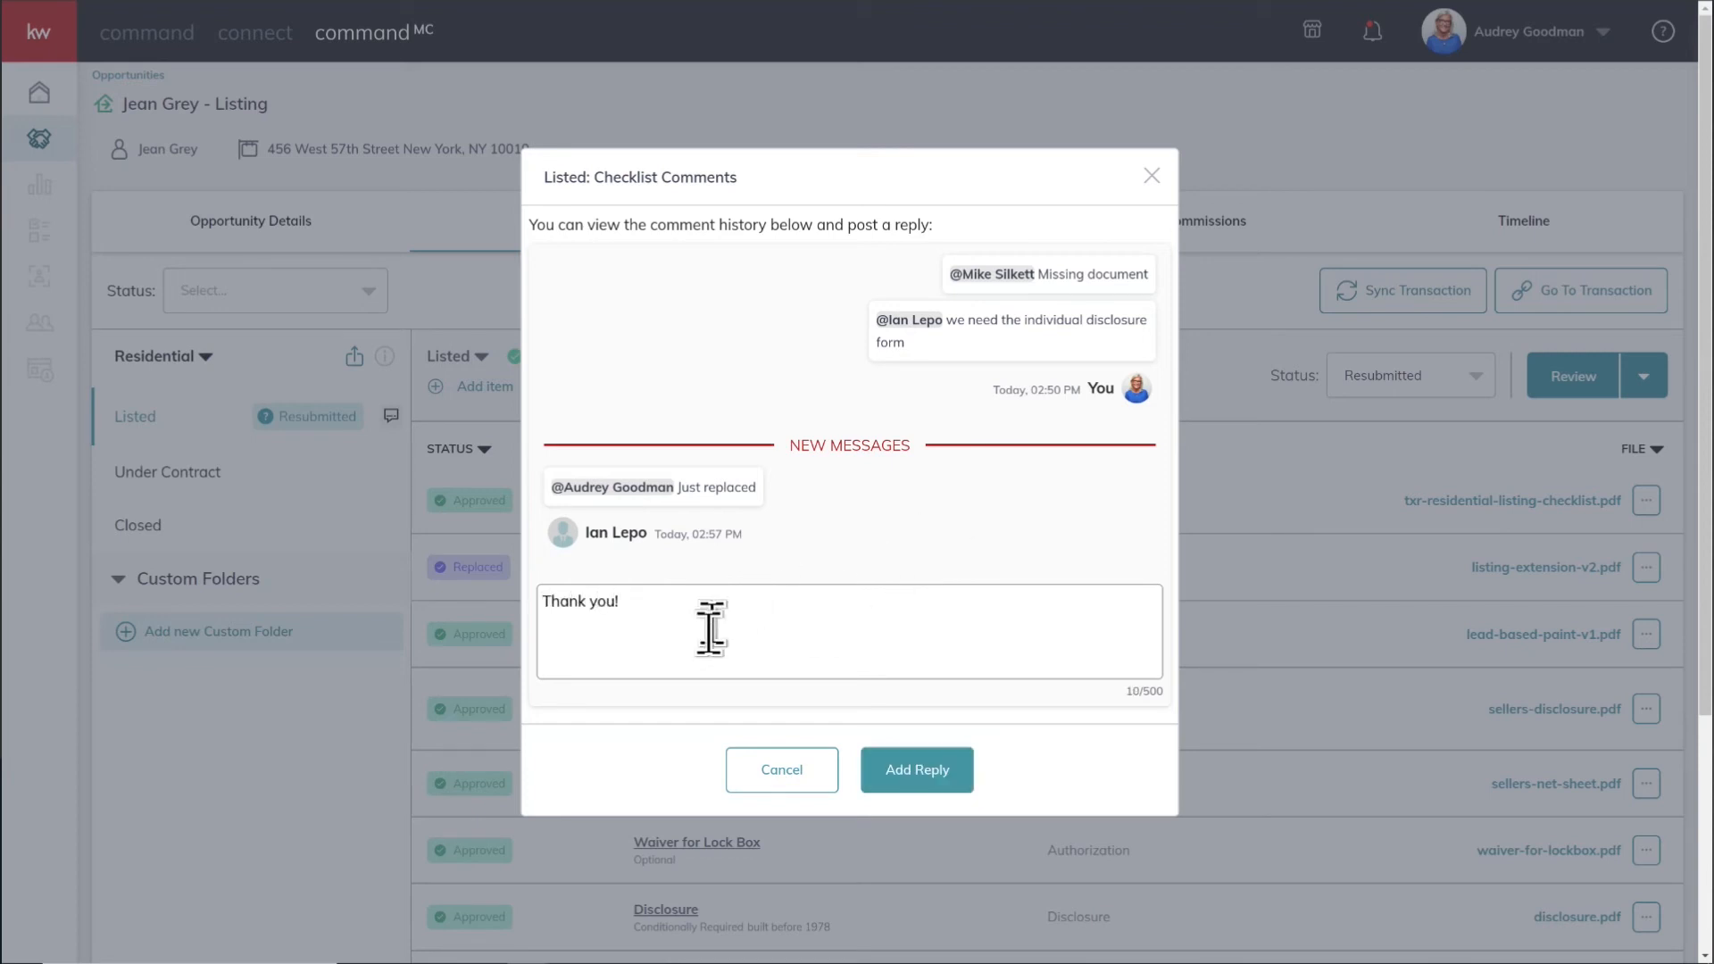
click(918, 790)
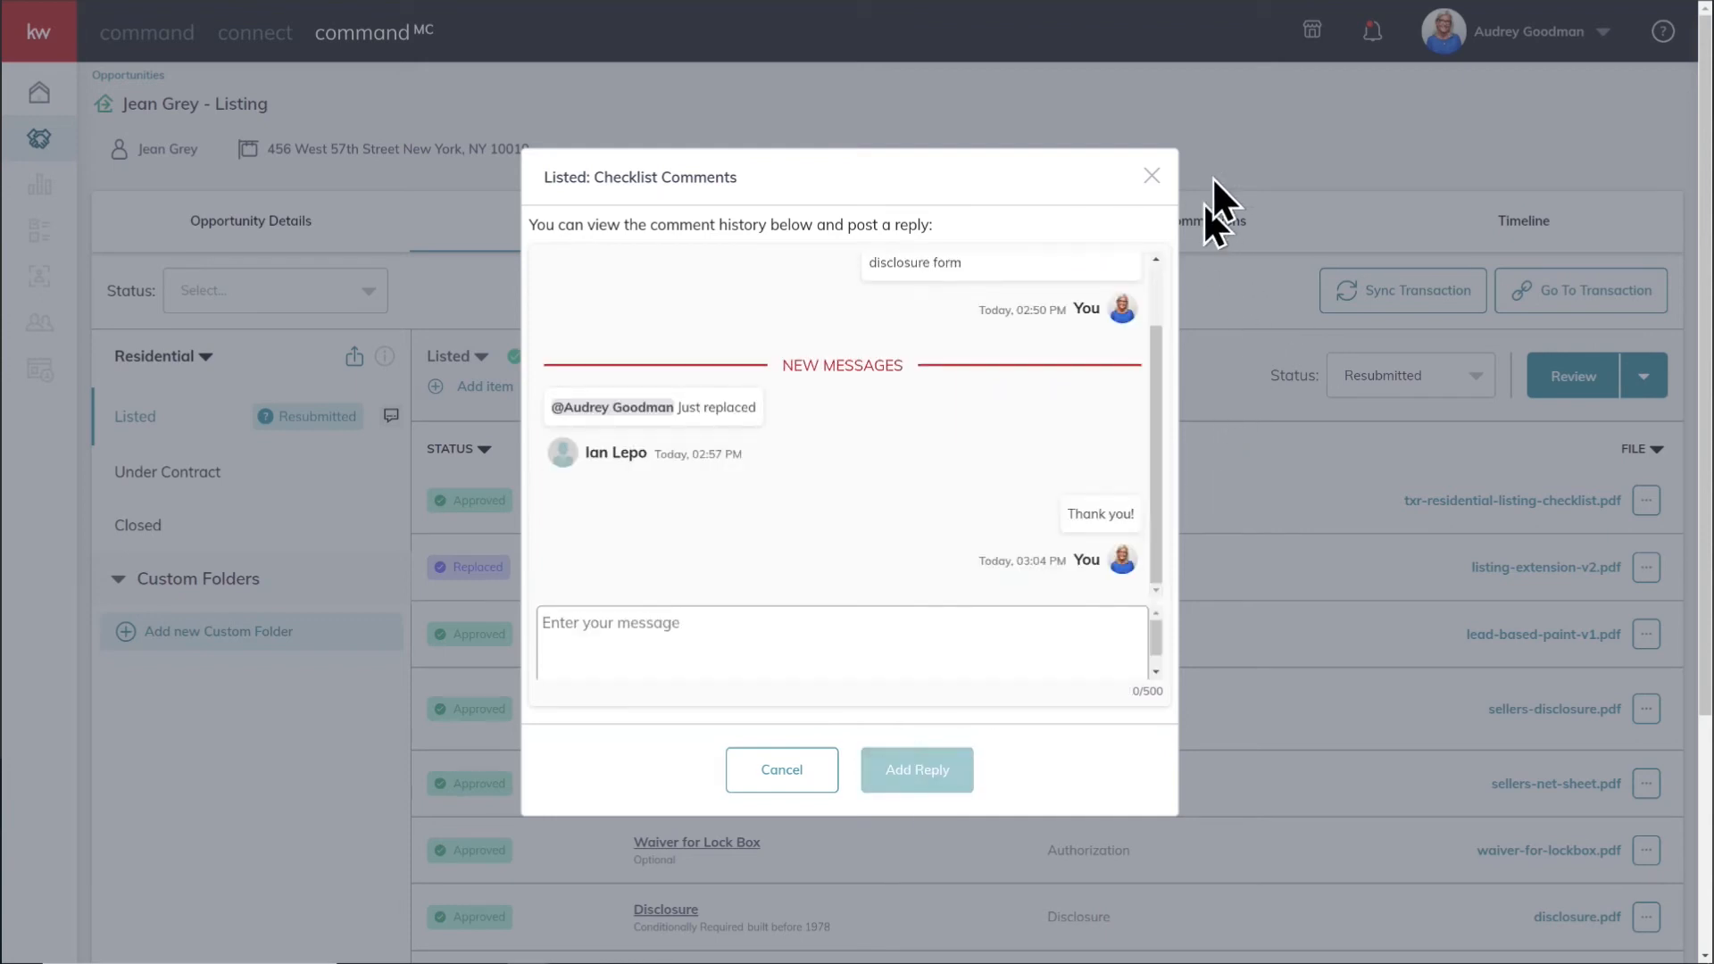
click(1152, 176)
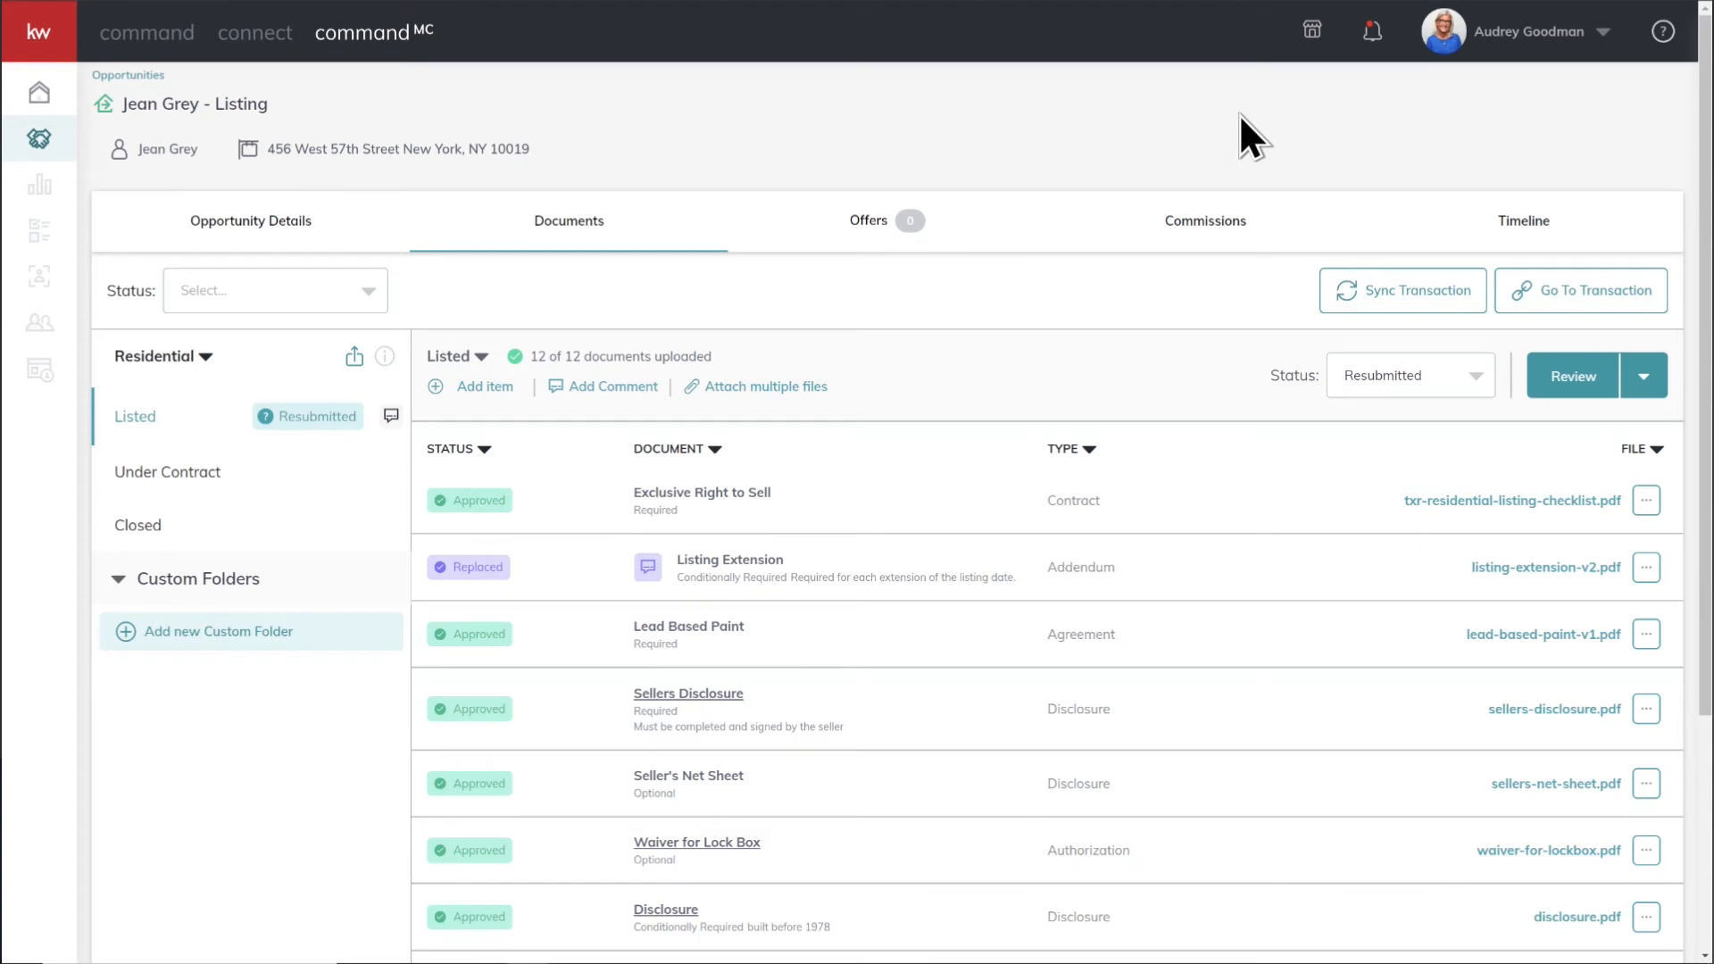
Step: Open the notification about the reviewer's message, follow its link to the checklist comments, and close the notifications
click(1372, 34)
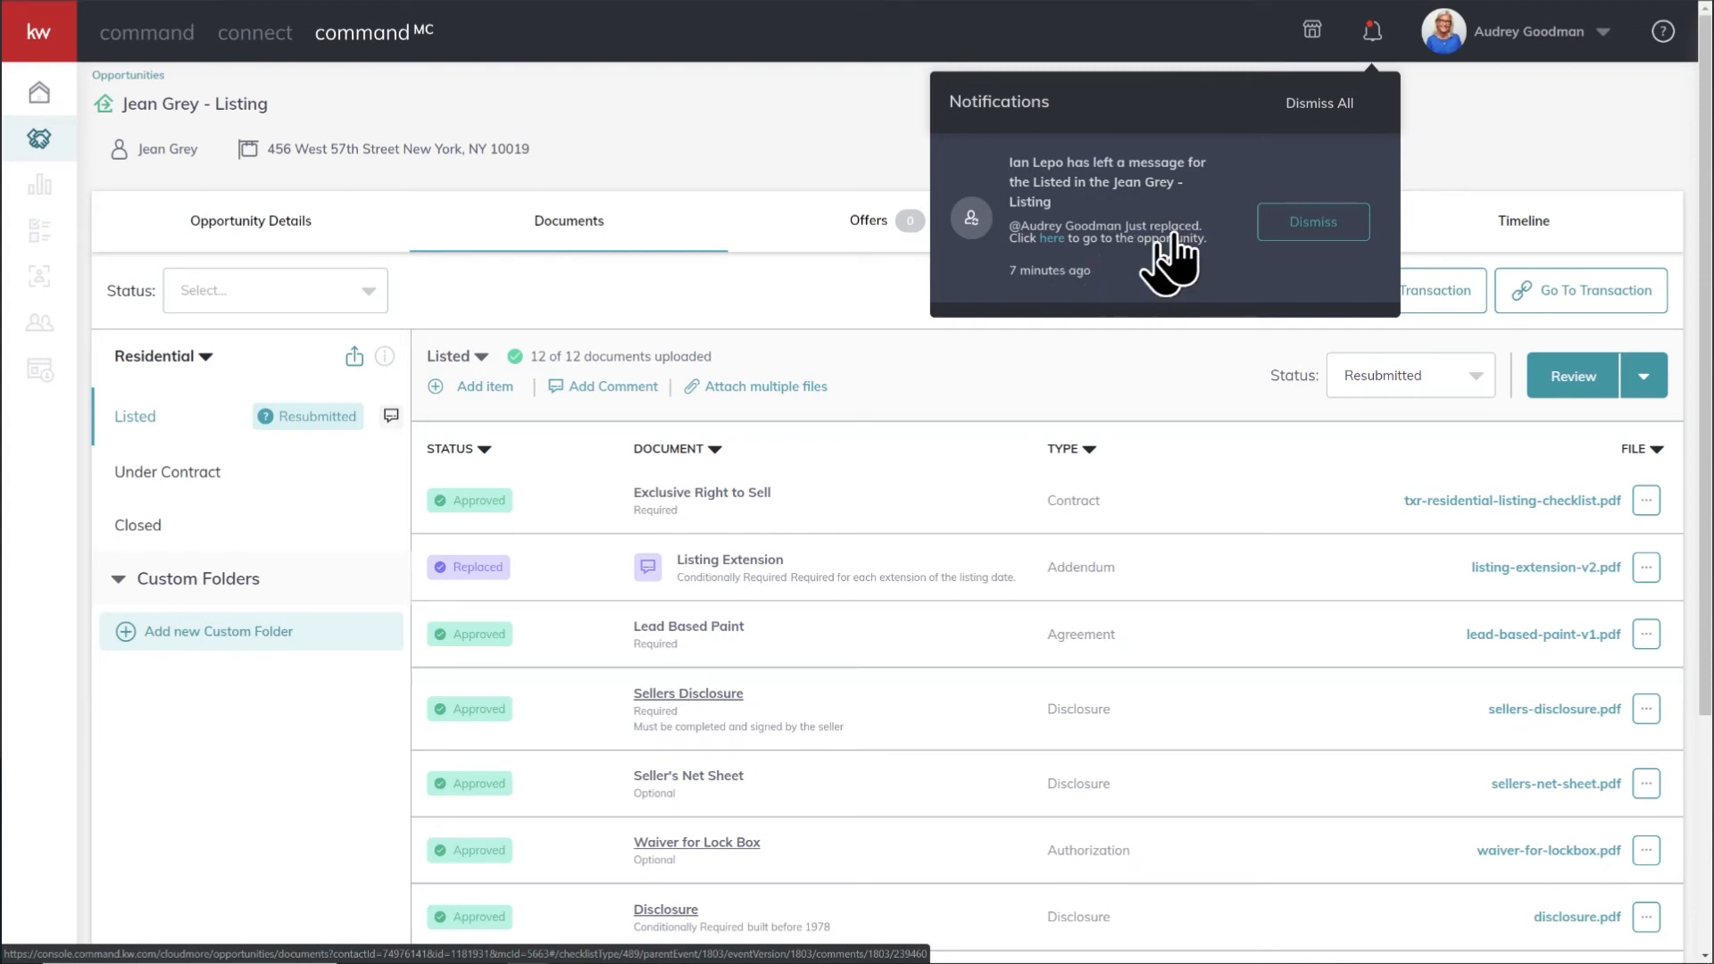
click(1045, 238)
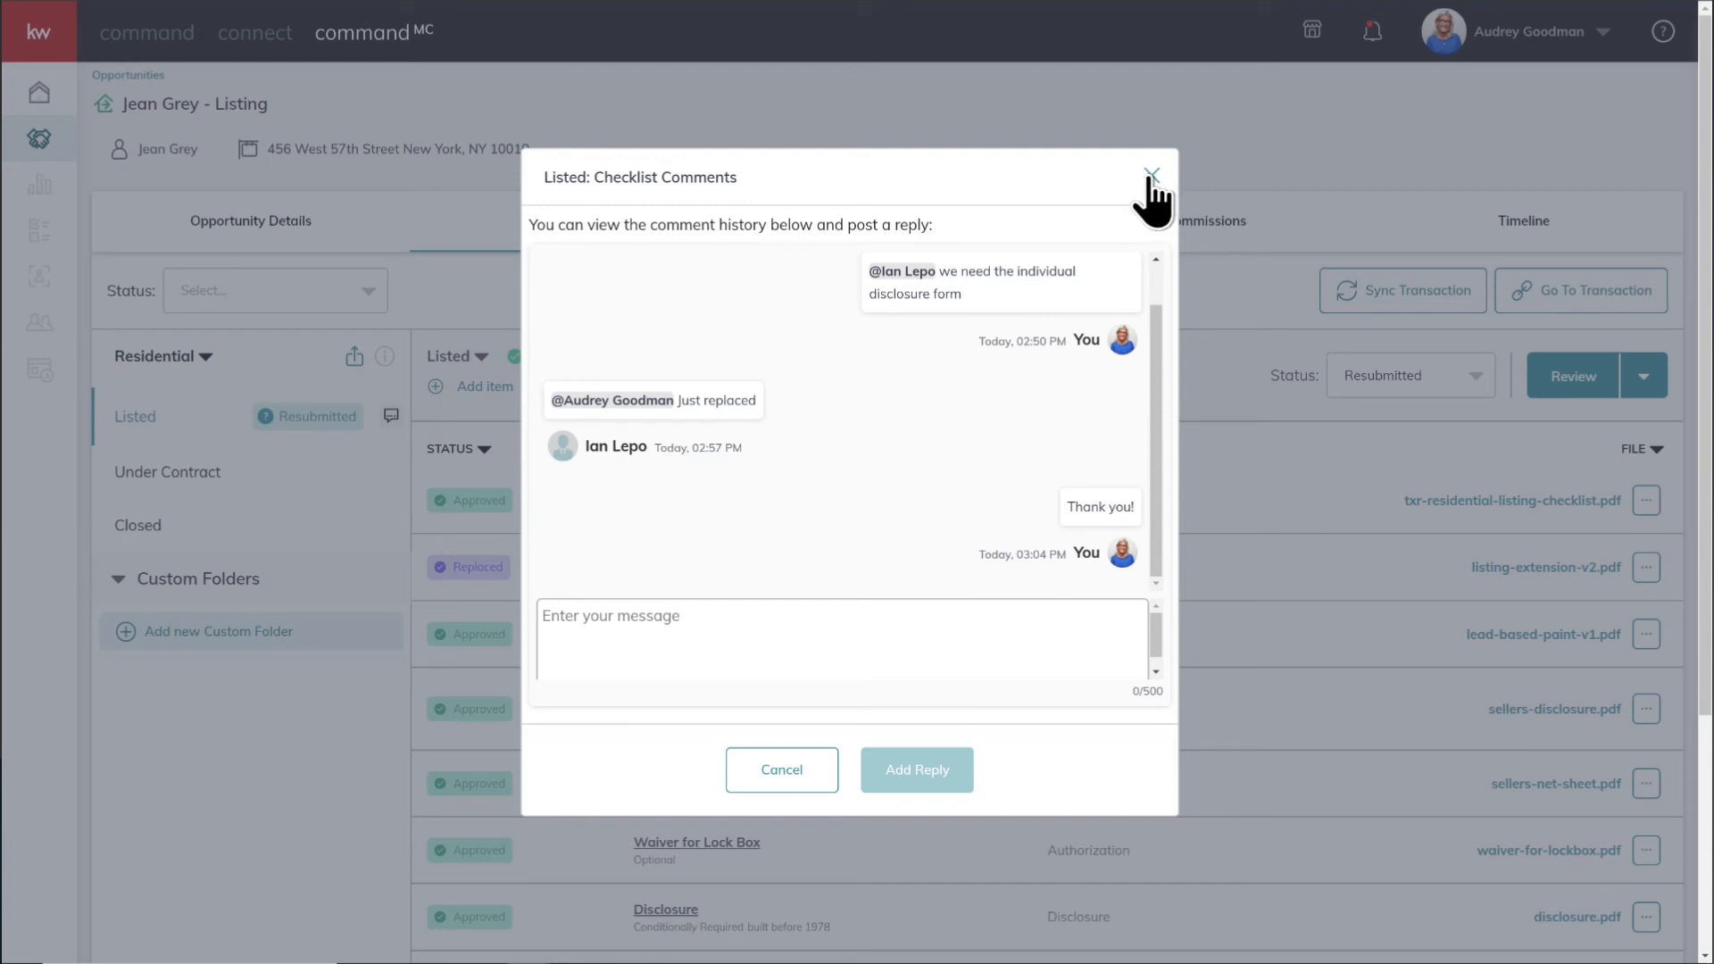
click(1151, 176)
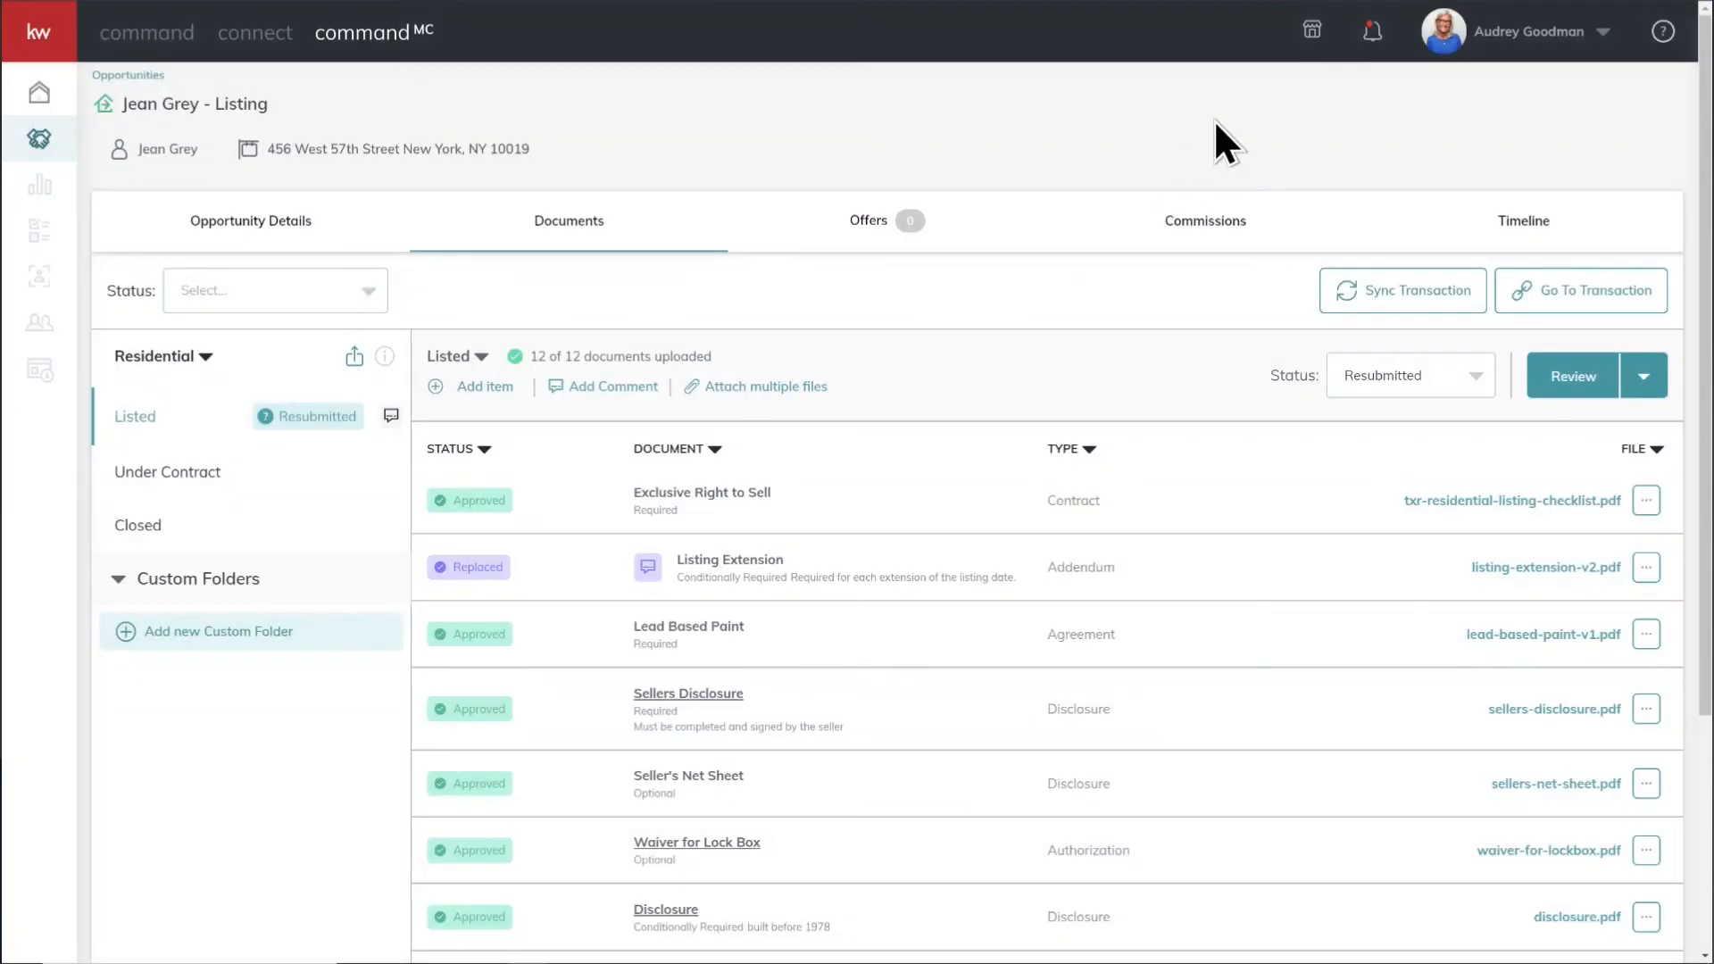
click(1375, 36)
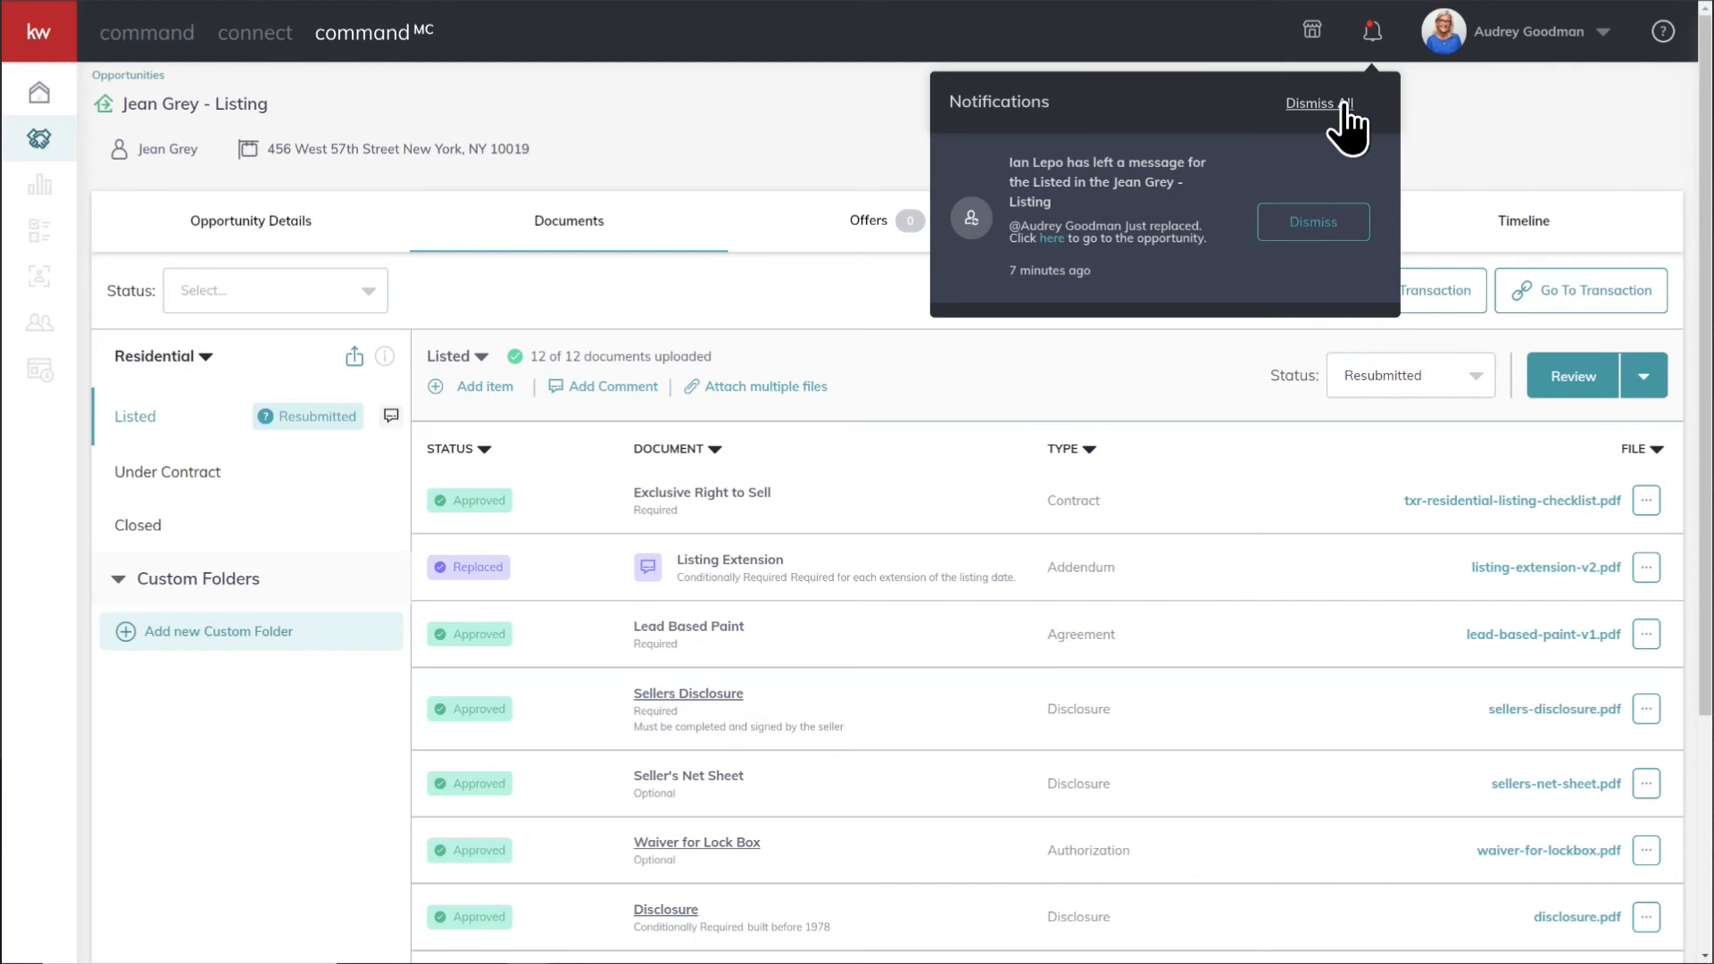
click(982, 84)
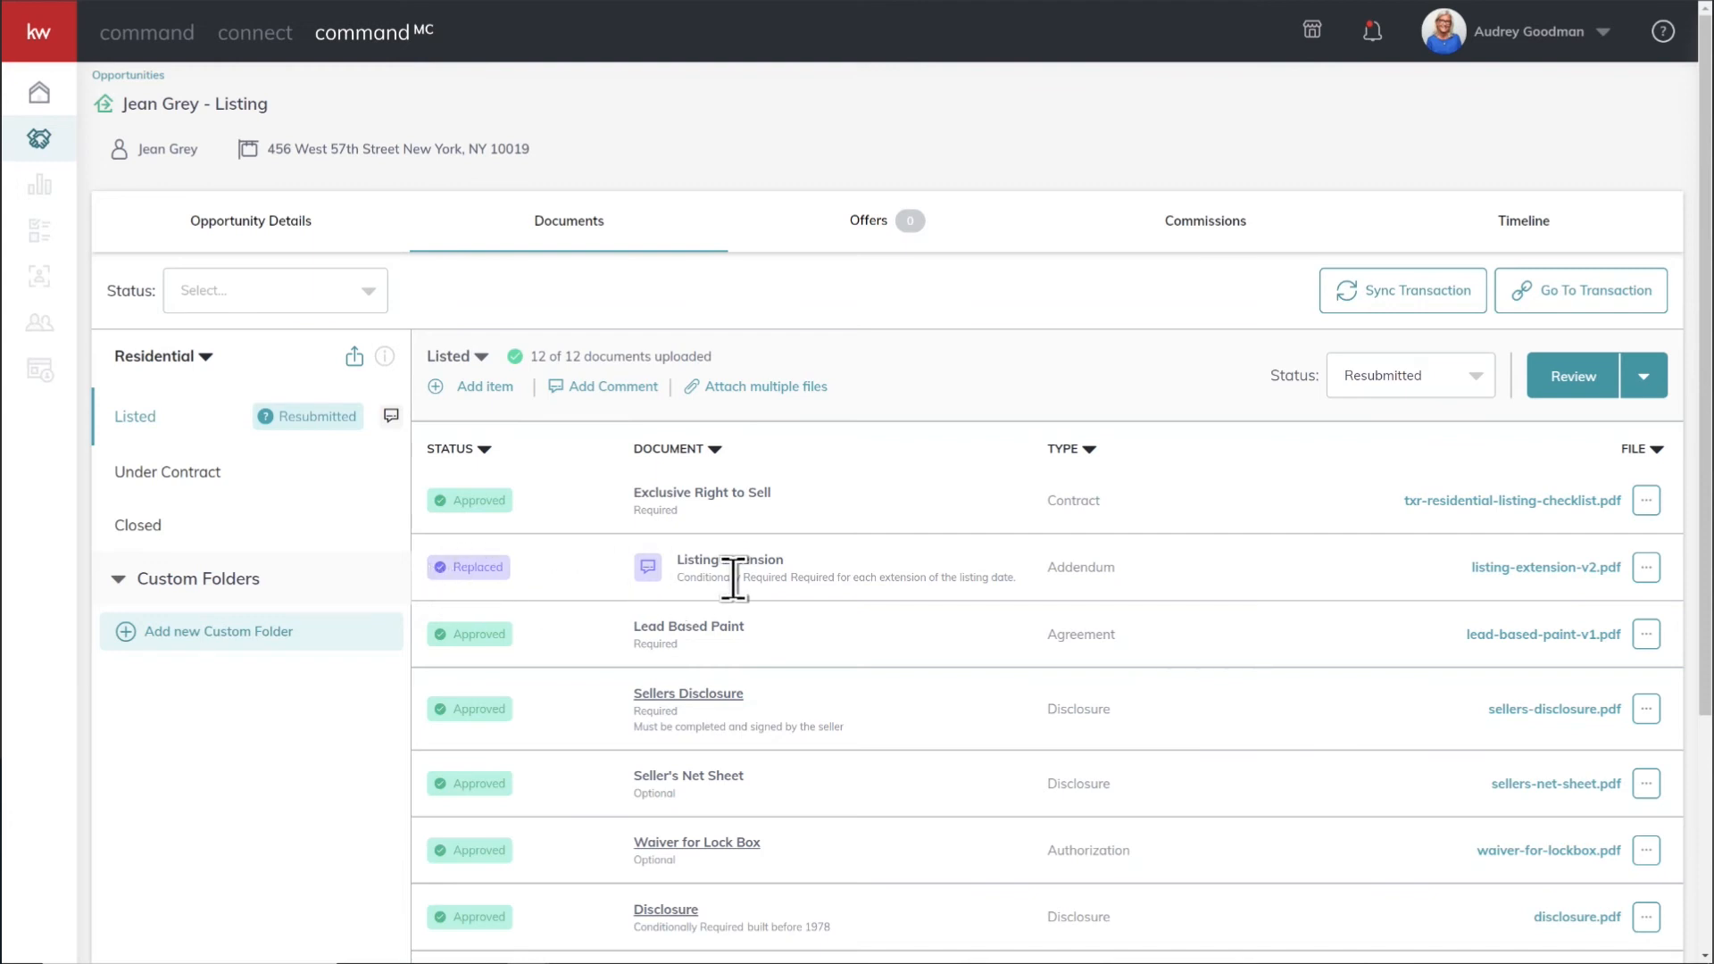
Step: Open the Listing Extension's version history and switch between the rejected and current versions to compare them
click(1646, 567)
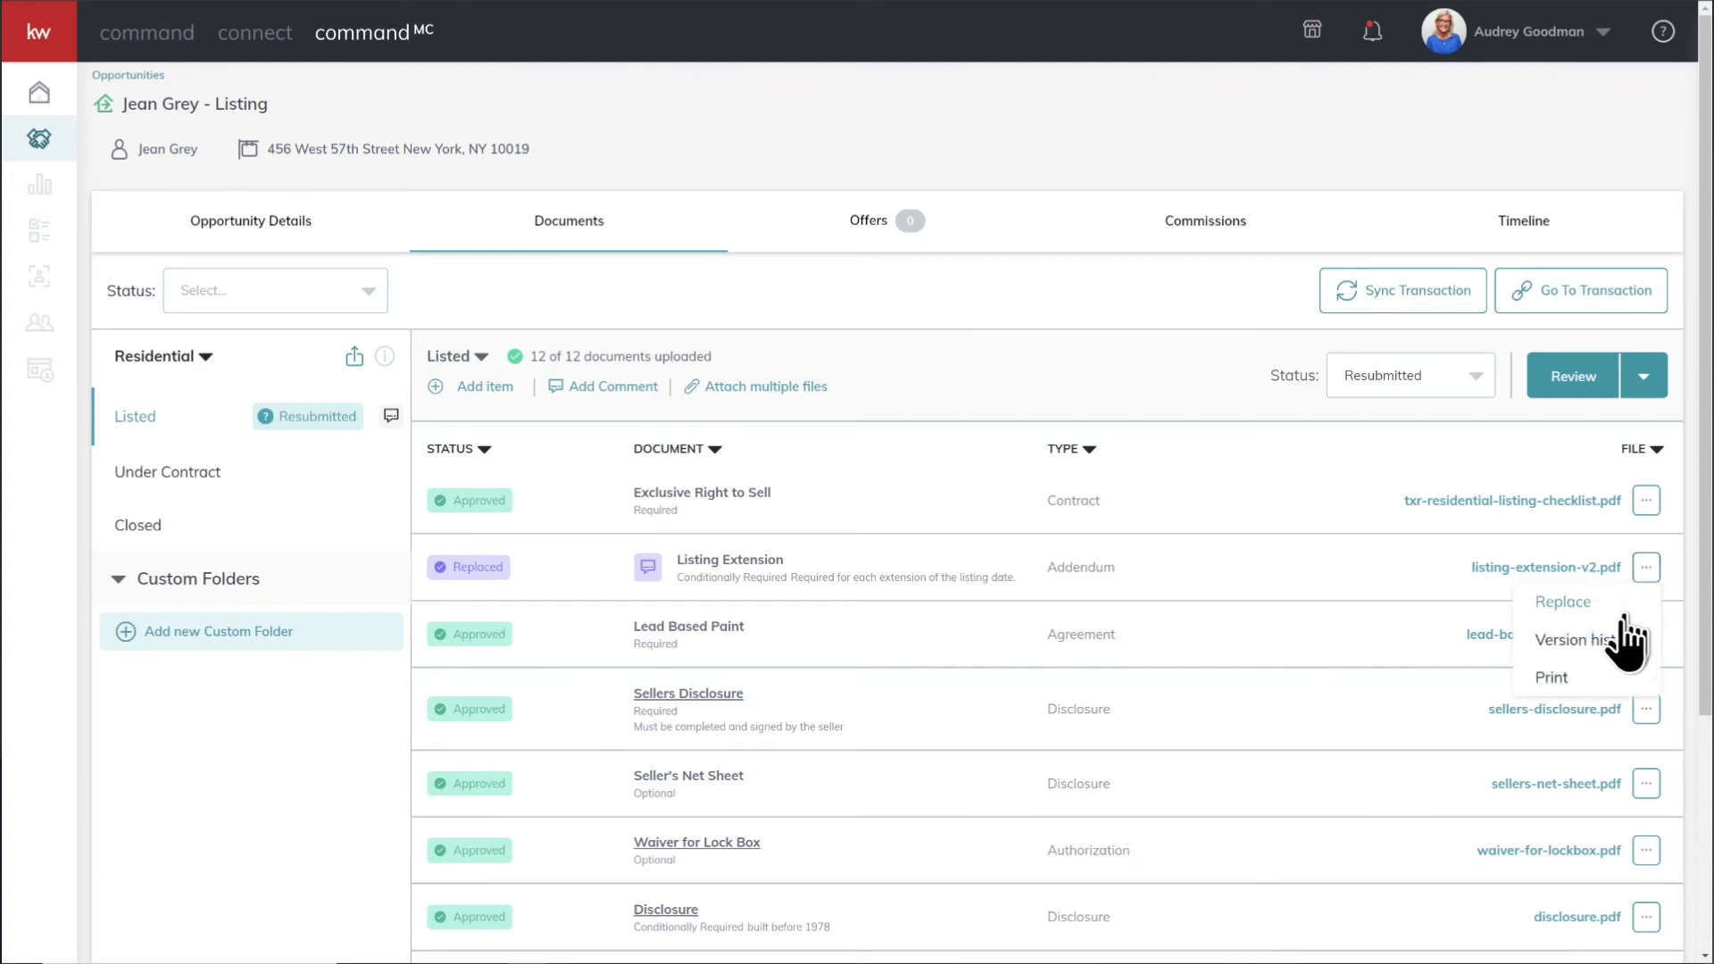
click(1587, 640)
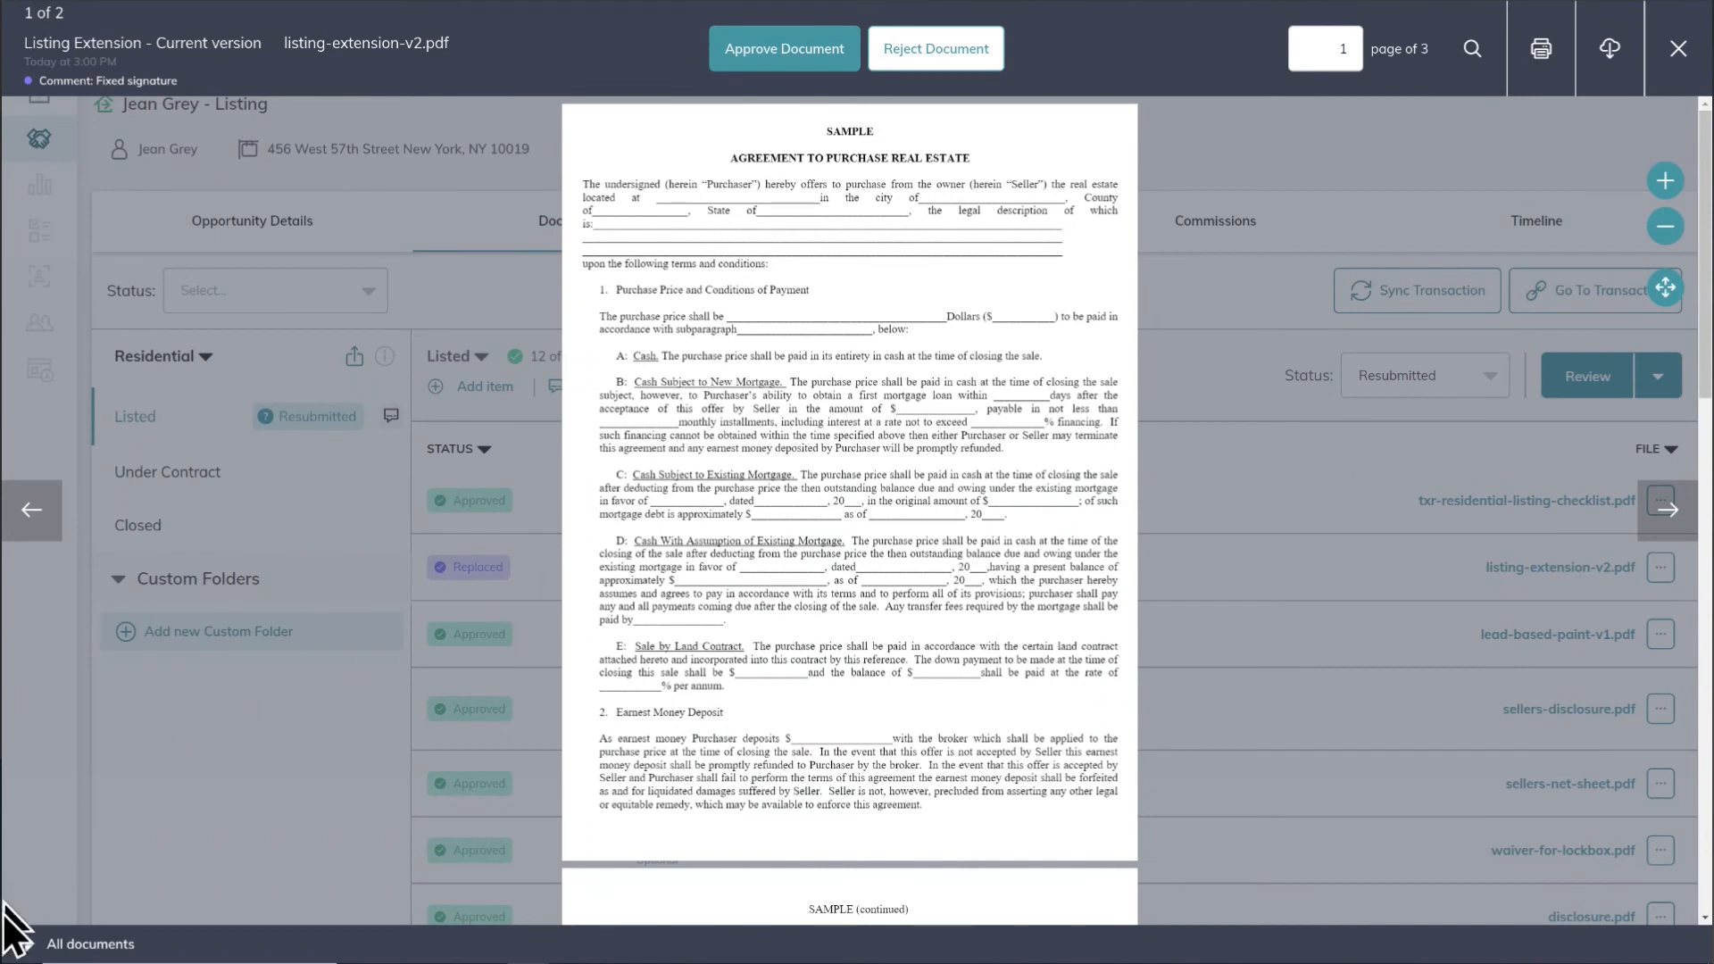
click(27, 944)
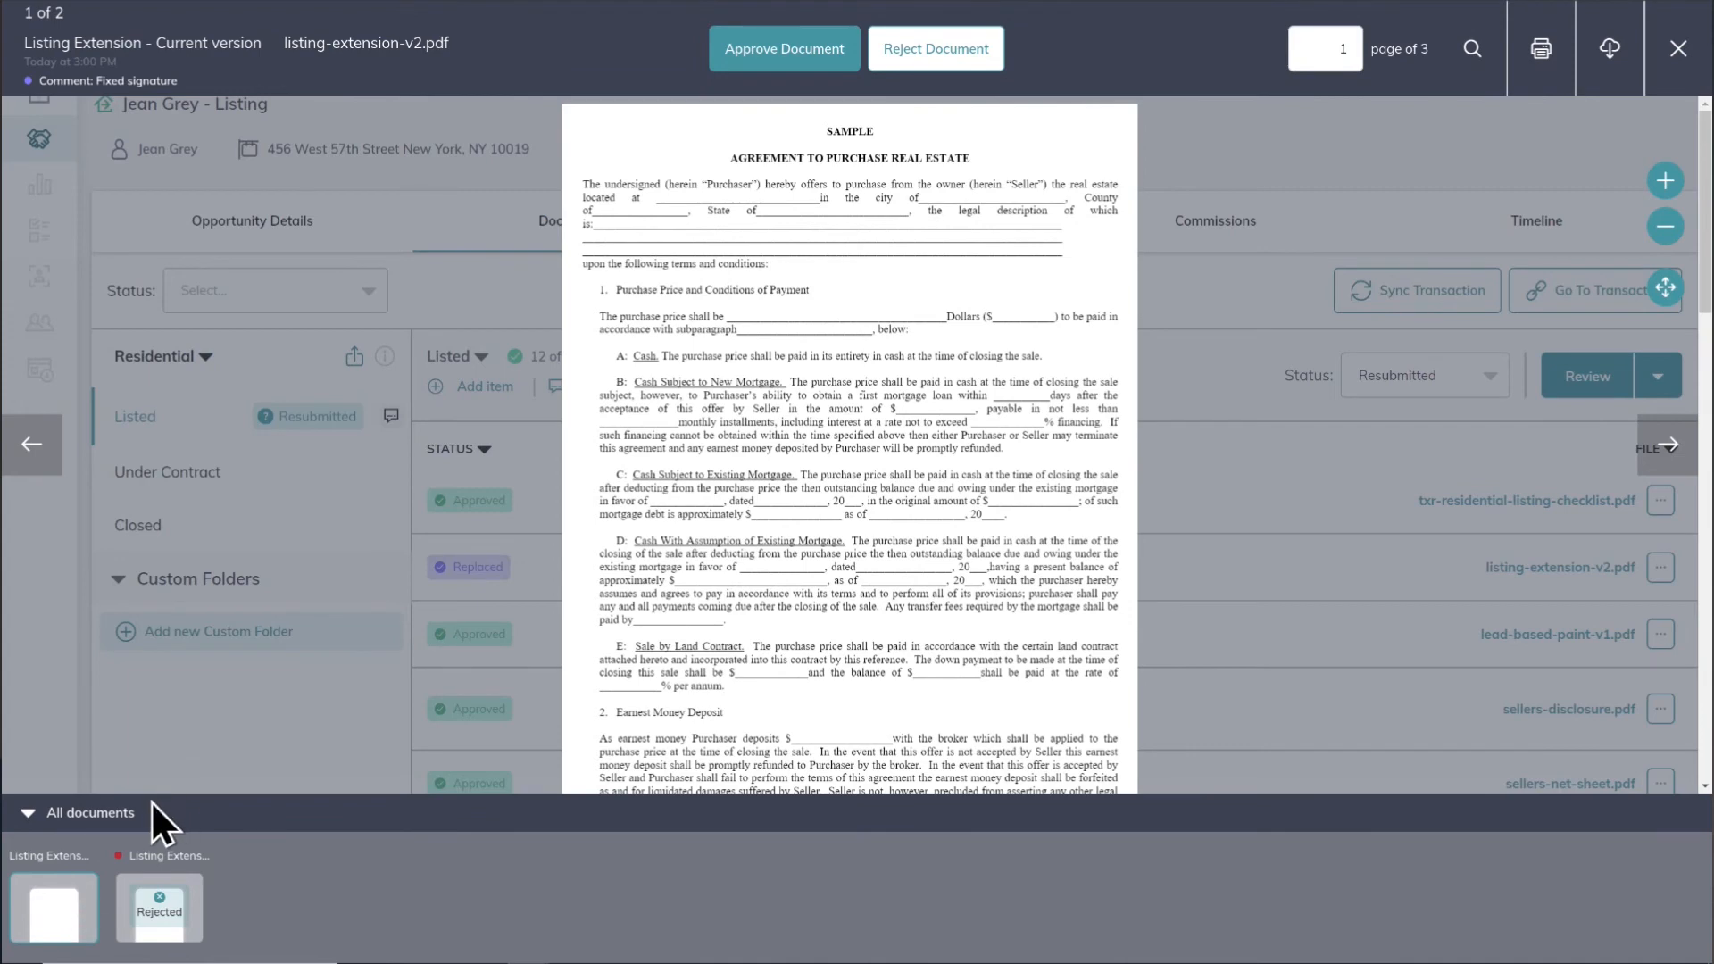
click(166, 930)
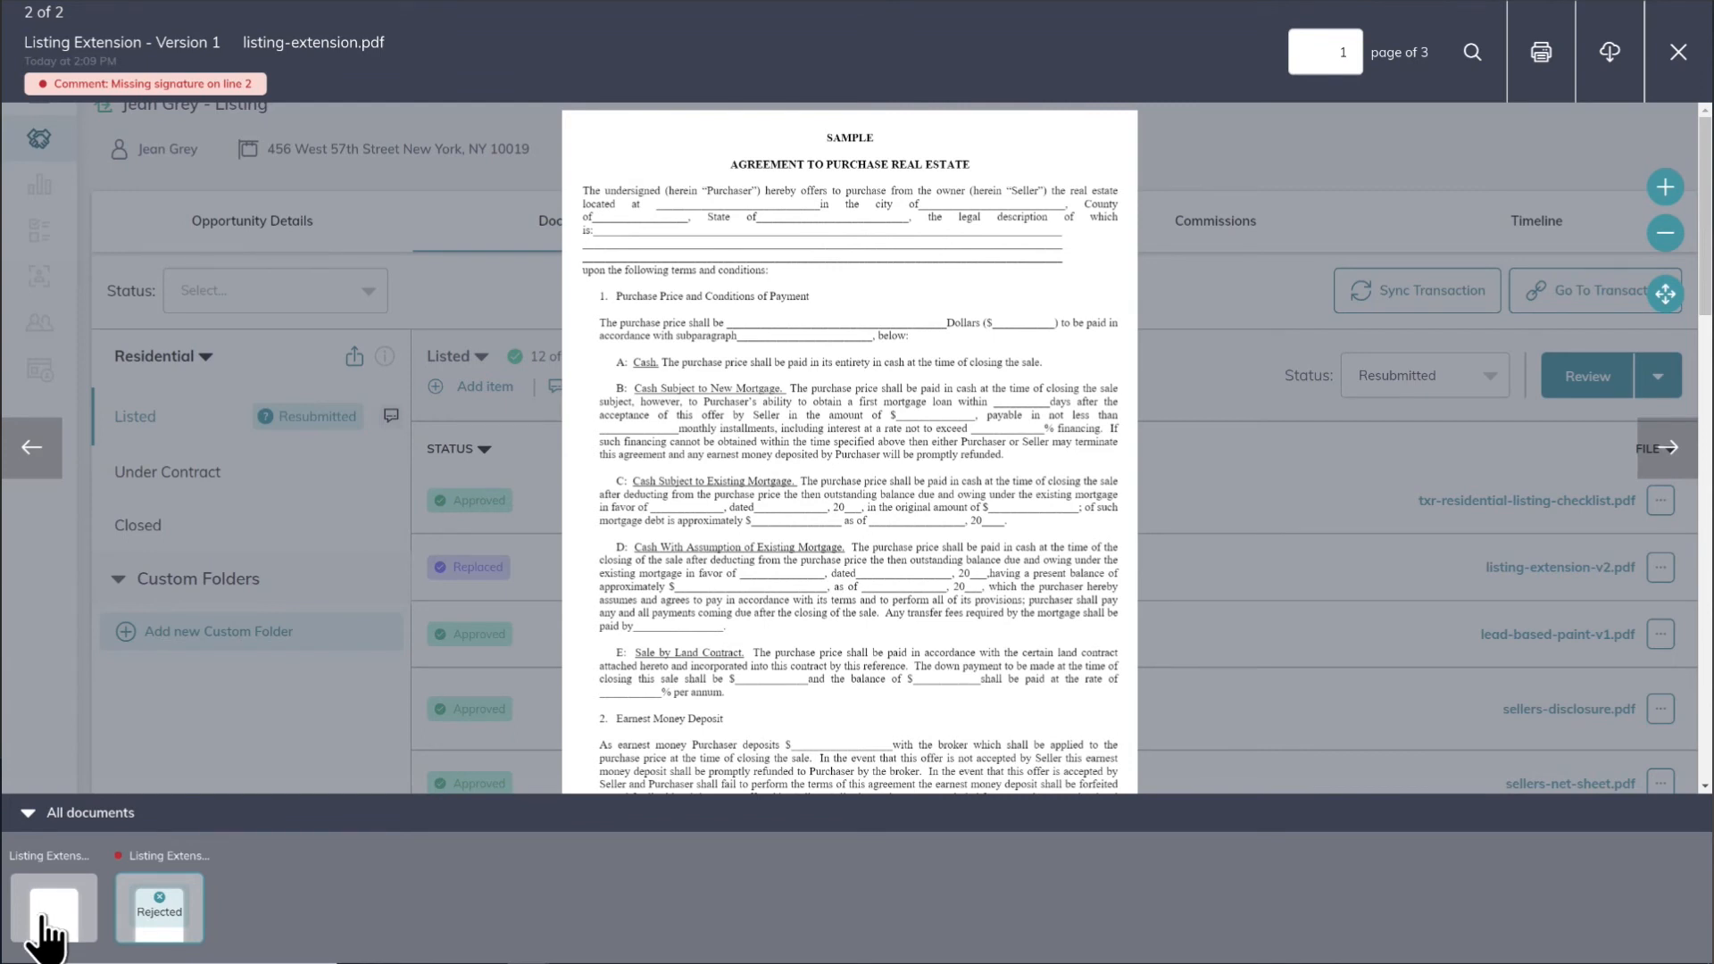
click(49, 923)
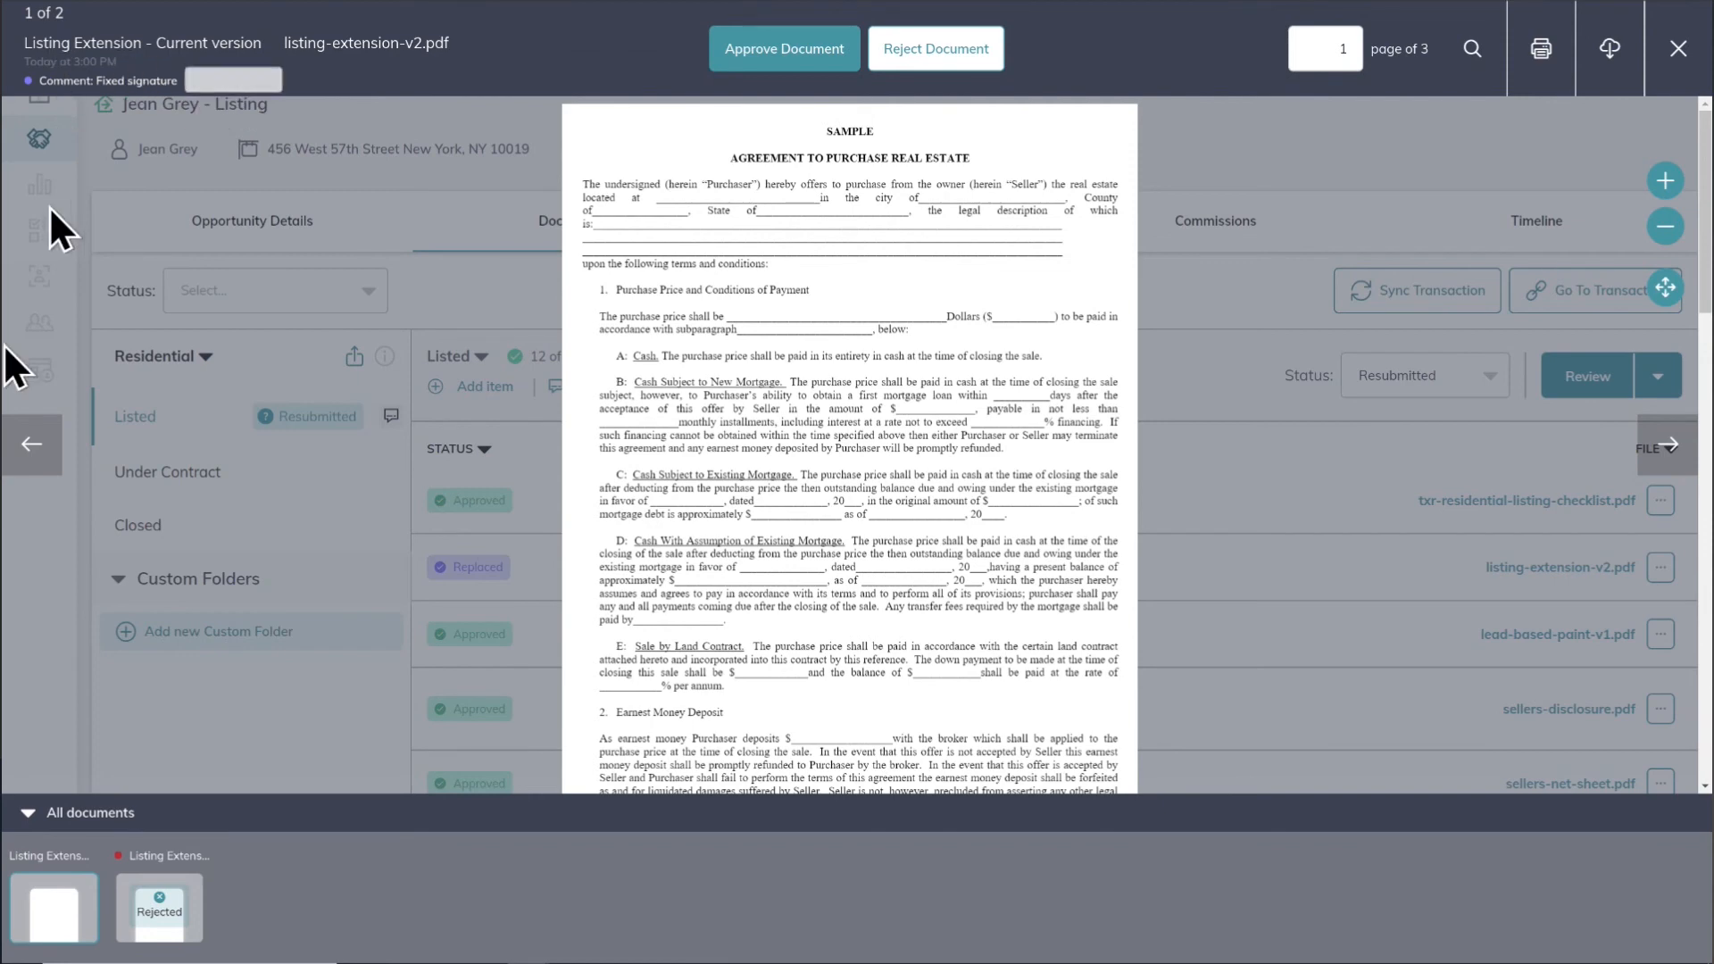
click(165, 880)
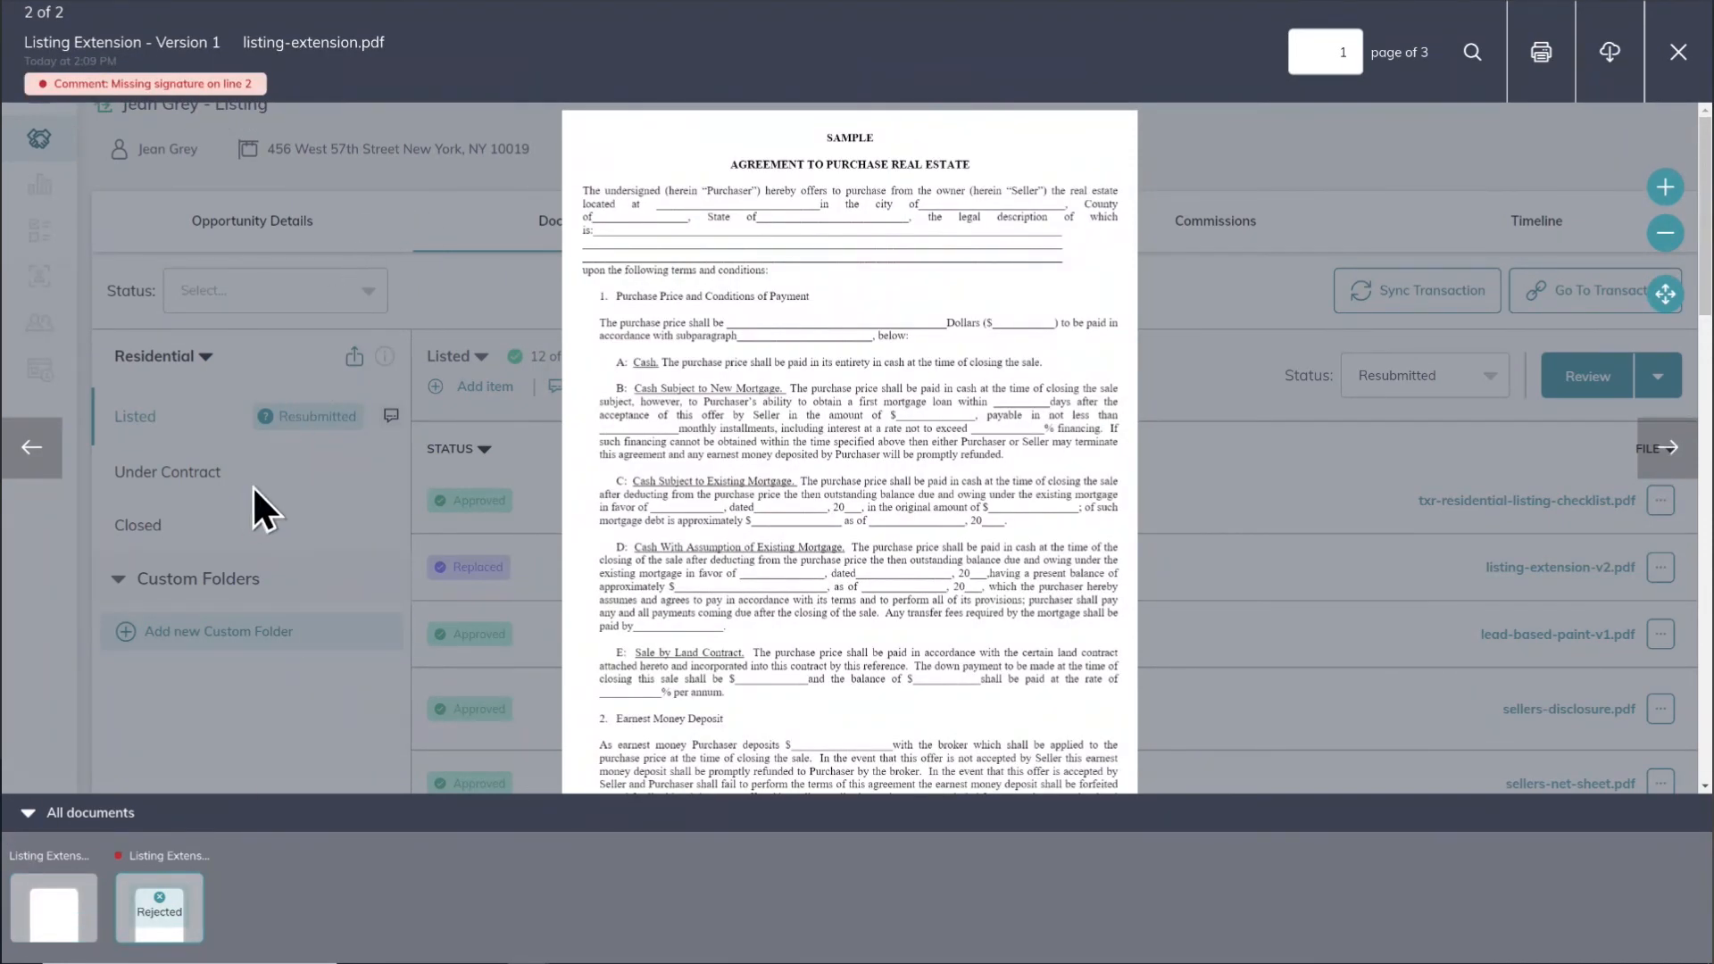
click(55, 915)
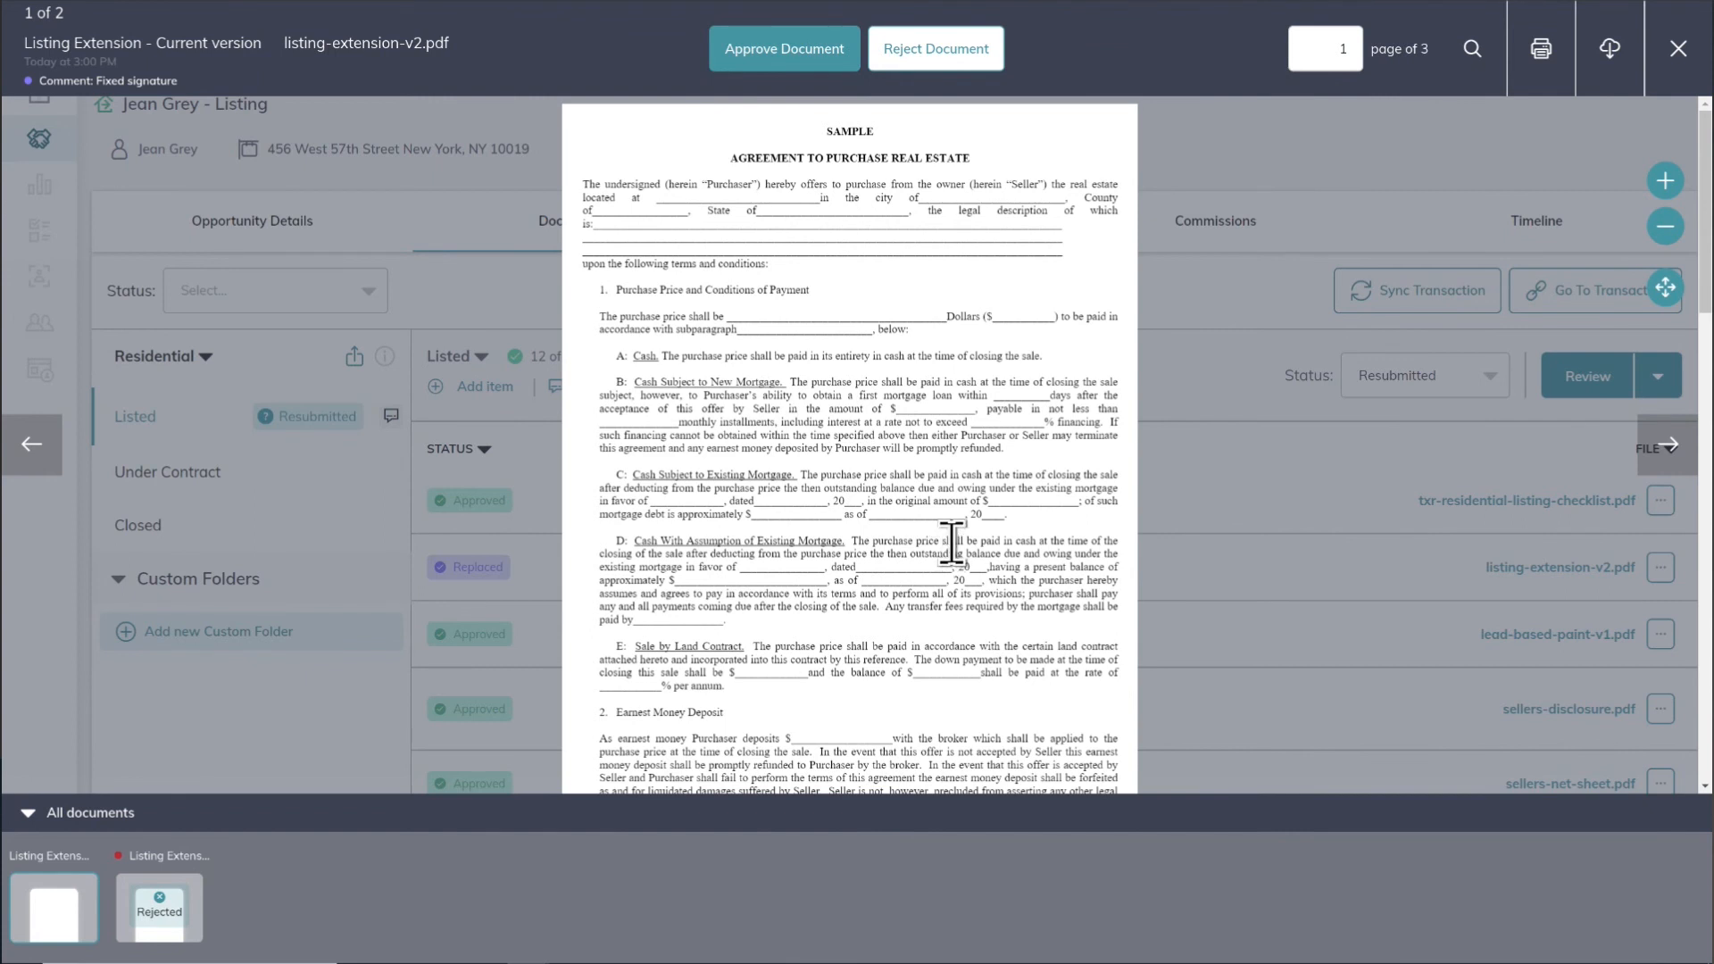
Step: Approve the current version of the Listing Extension document and close the viewer
click(797, 65)
click(1123, 41)
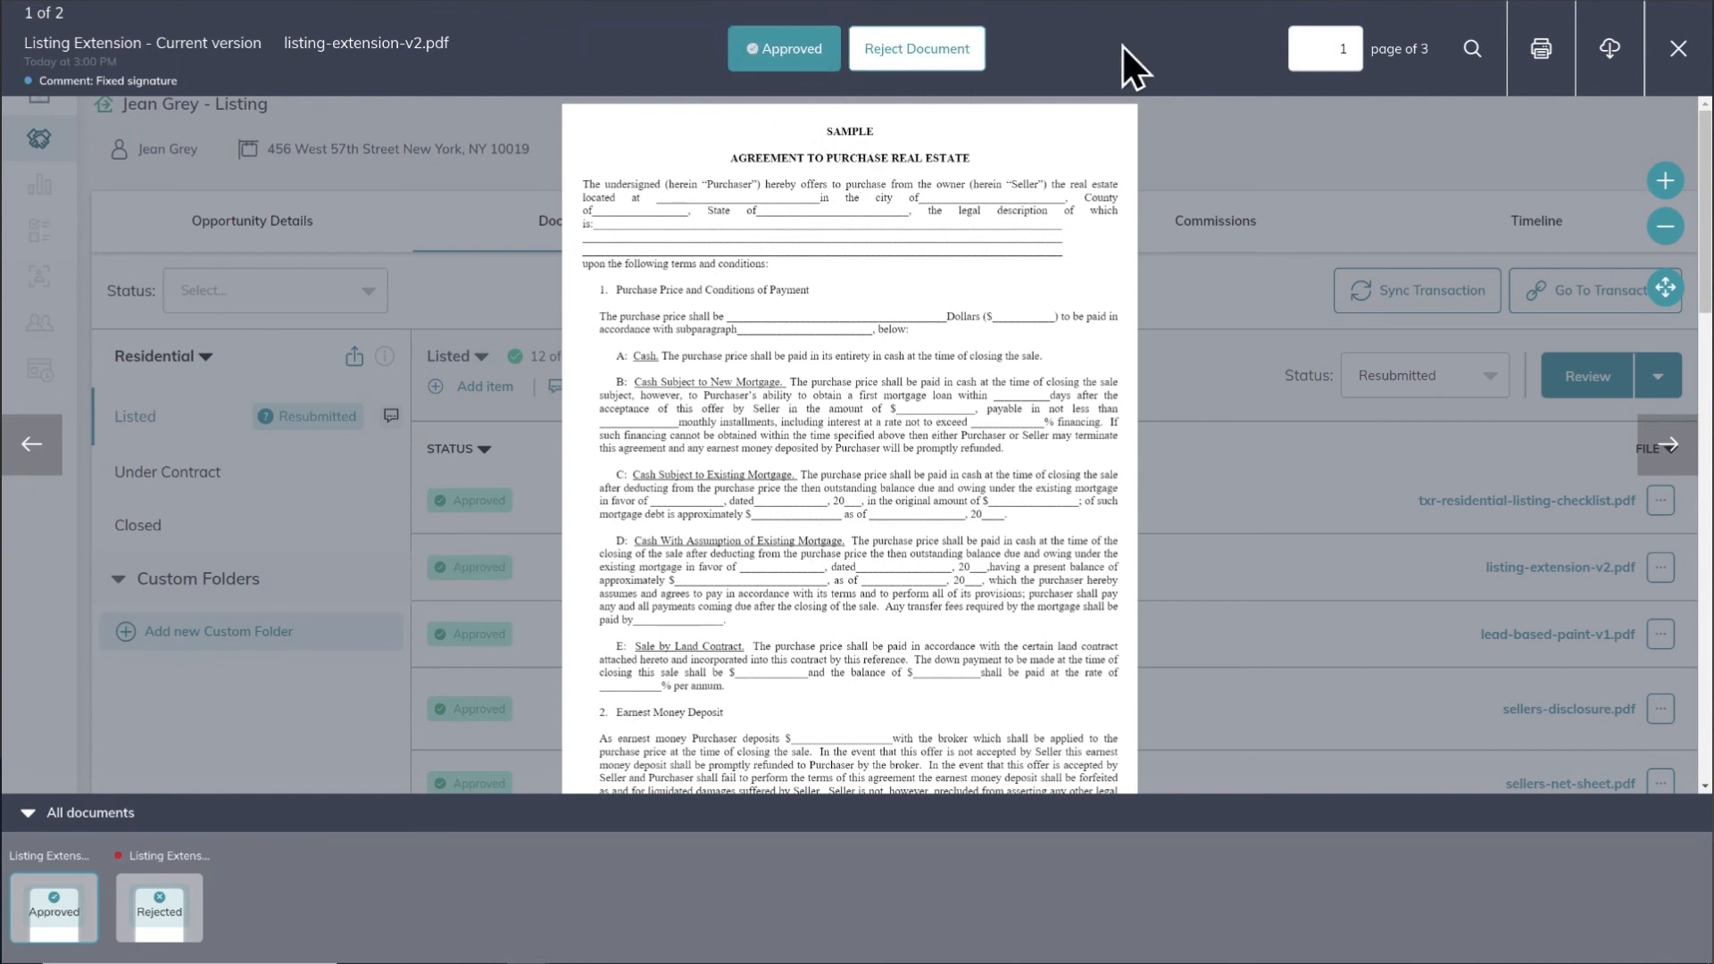
click(1676, 50)
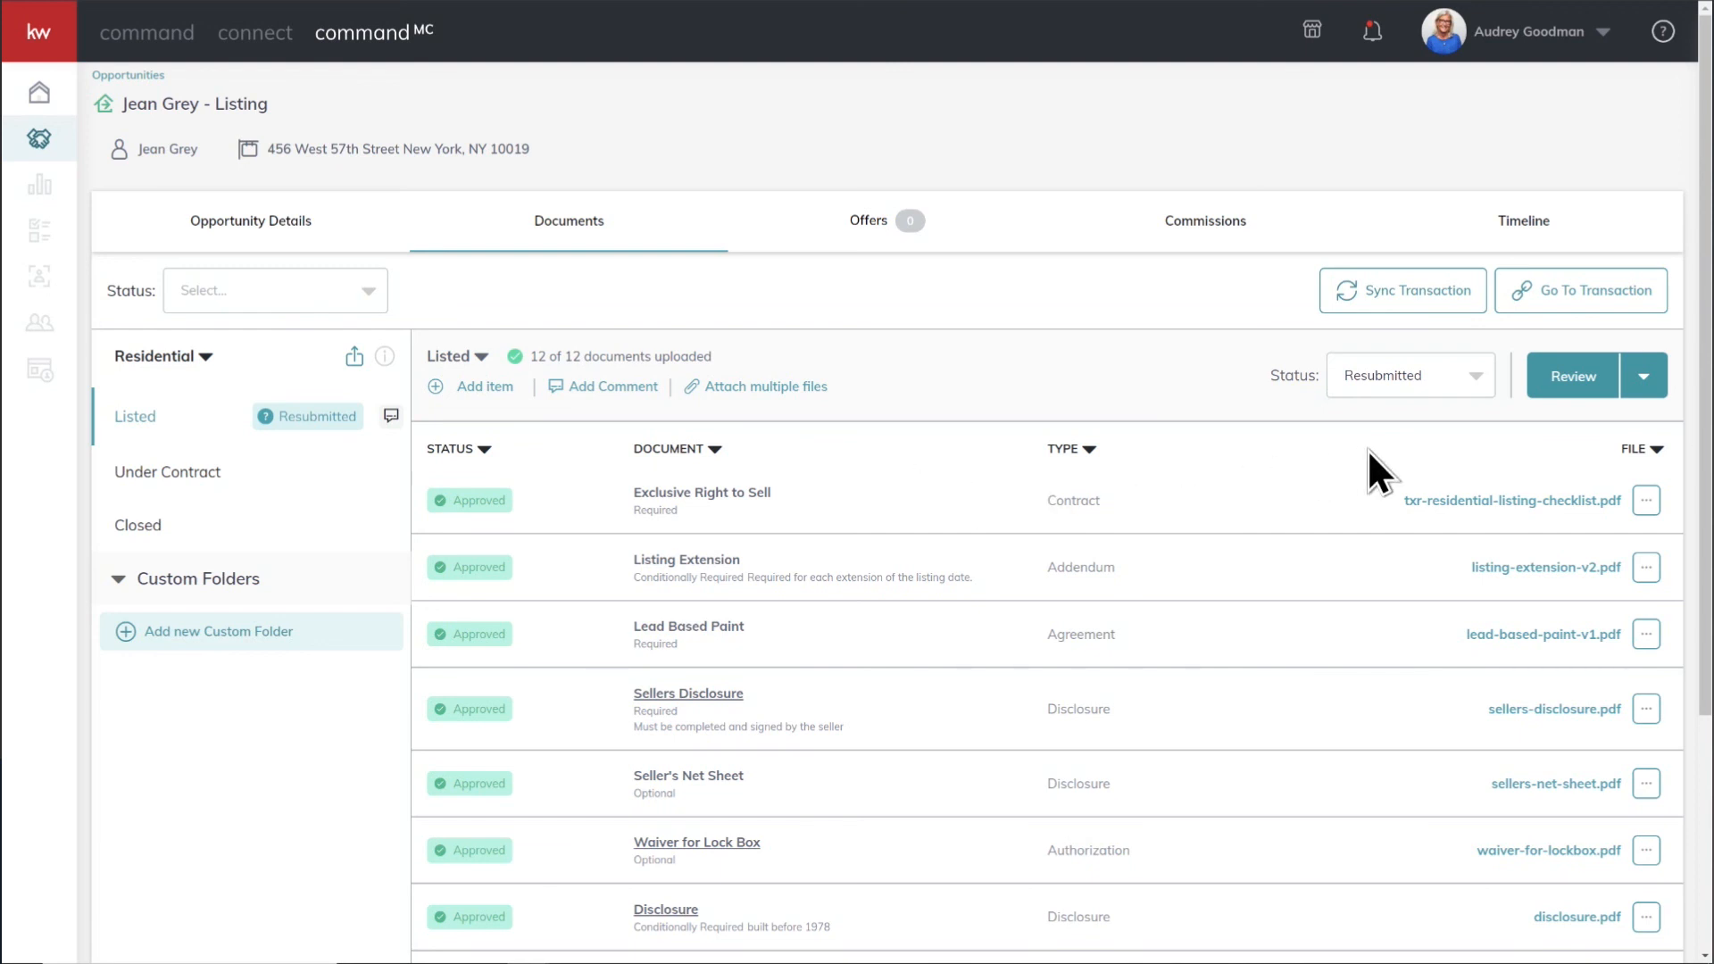
Step: Set the Listed checklist status to Approved
click(1477, 399)
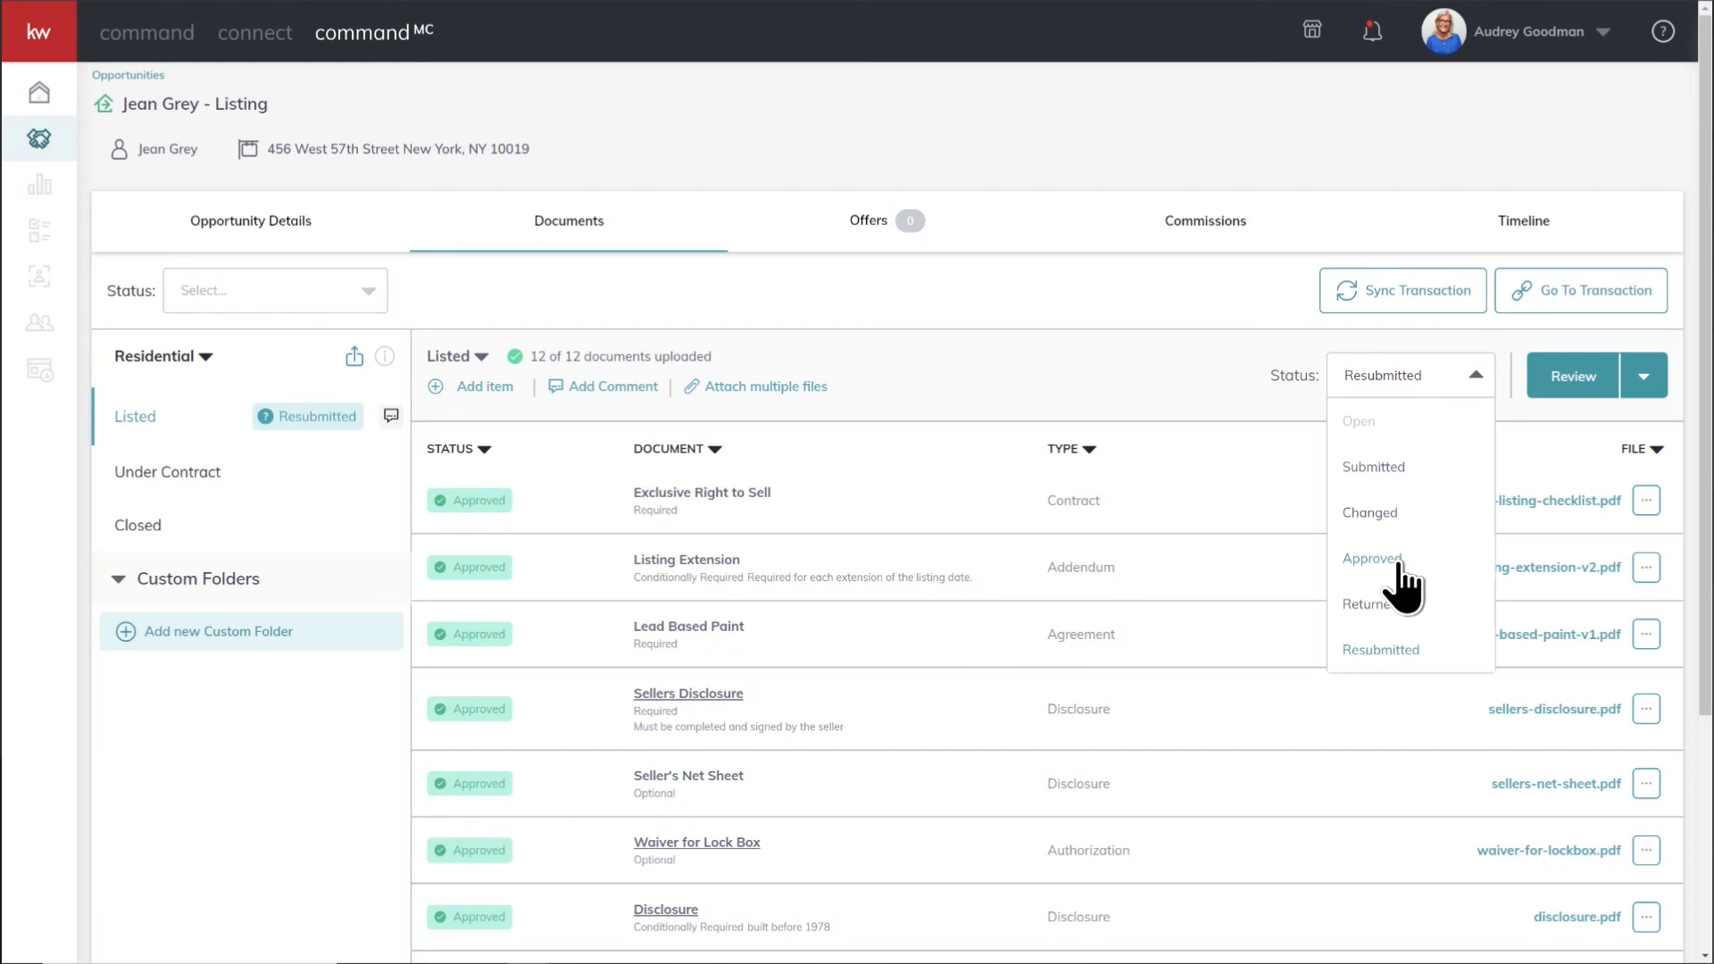
click(1372, 559)
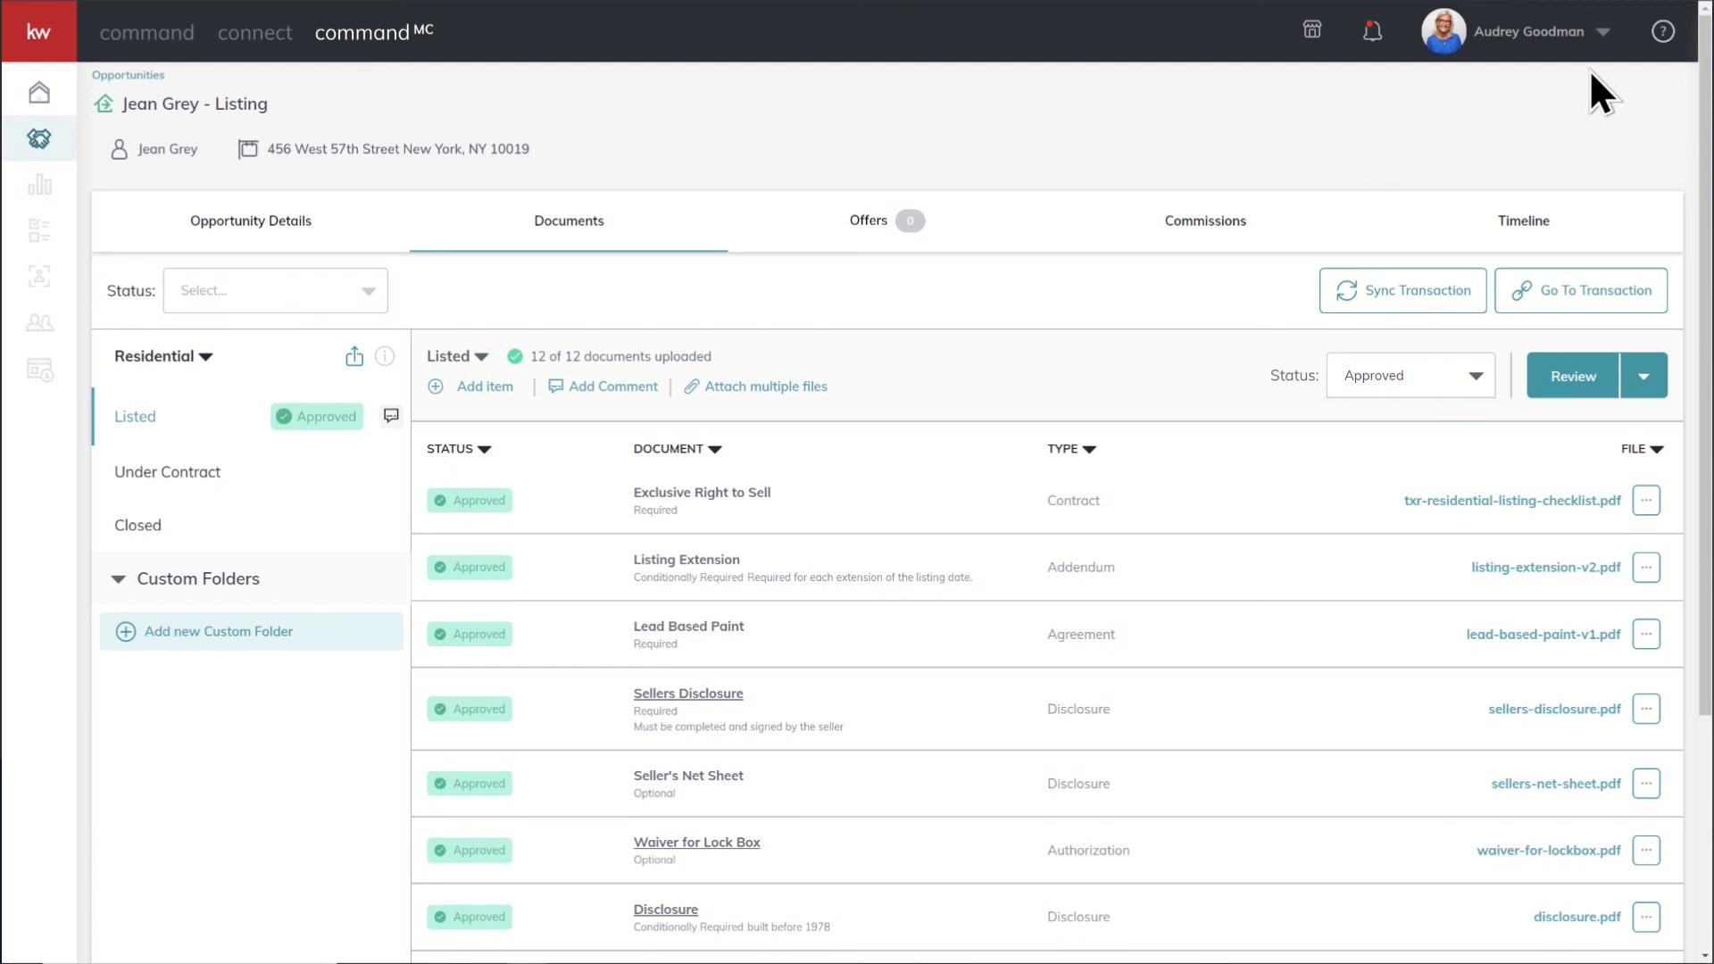
Step: Open Help & Information and go to Keller Williams University
click(1662, 32)
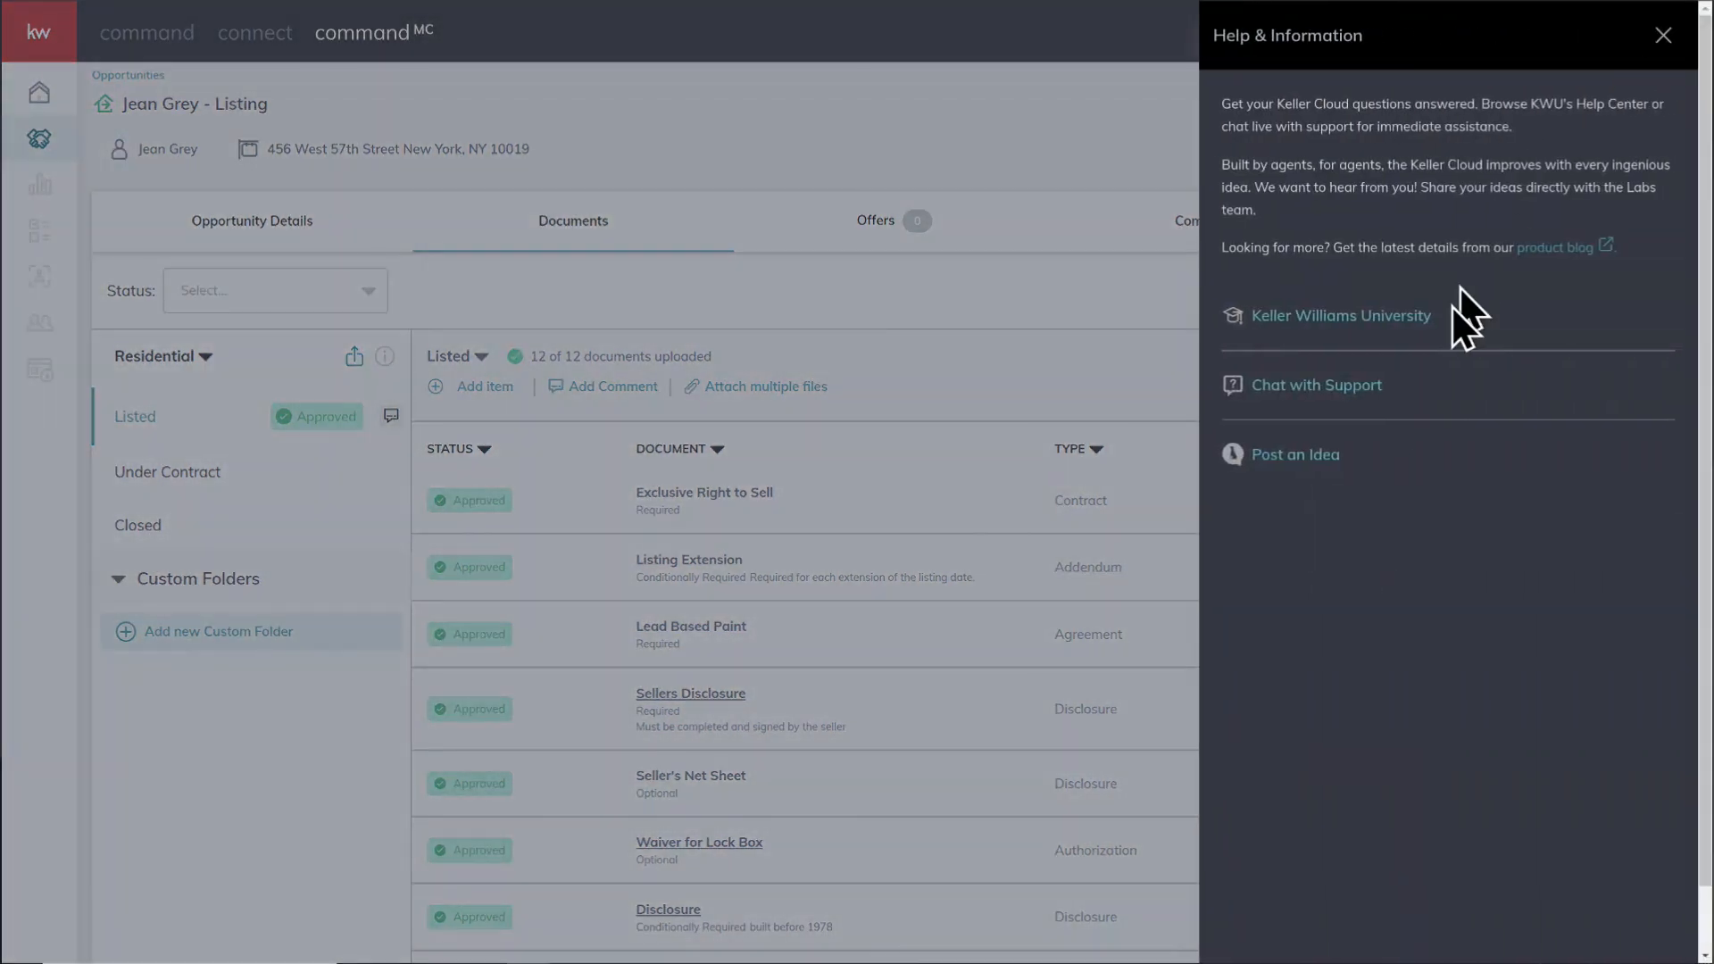
click(1364, 318)
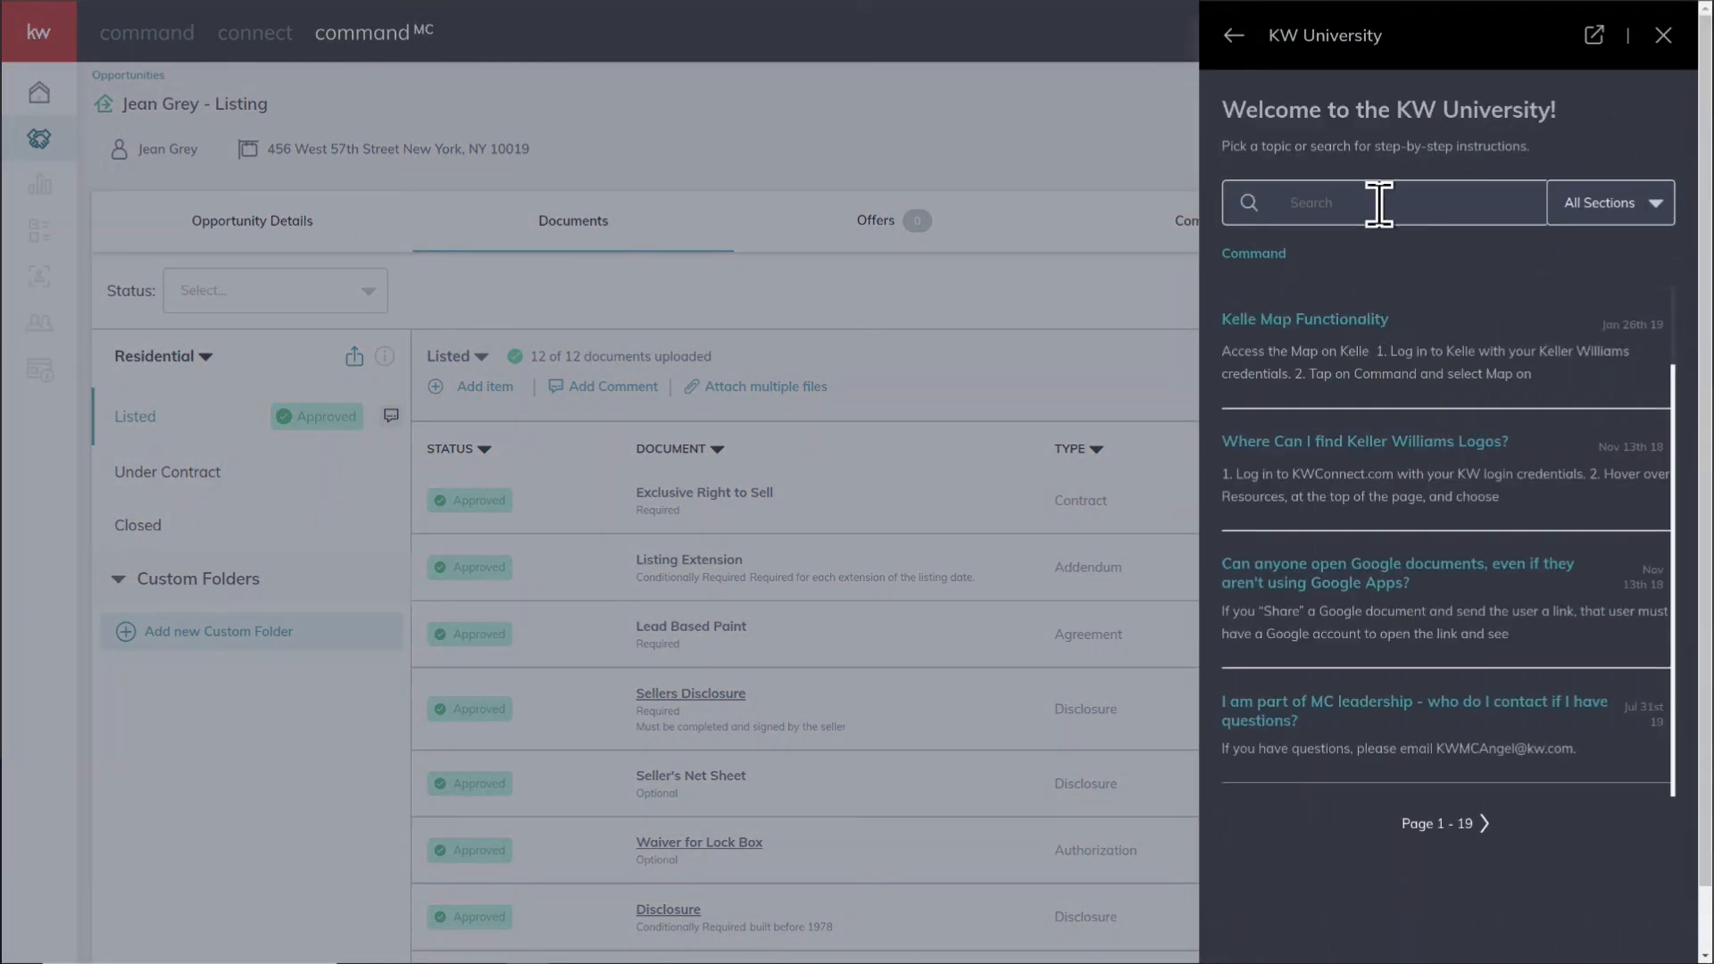